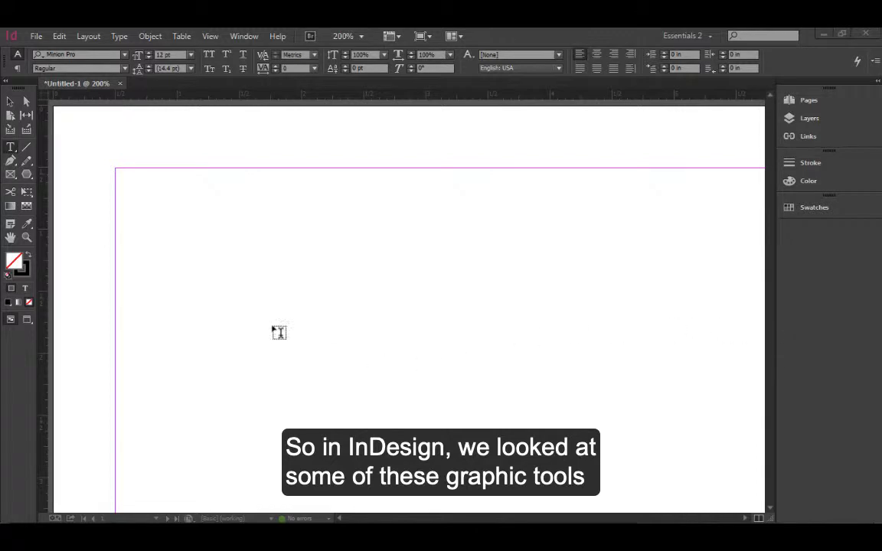
Draw a five-pointed star about 0.74 by 0.73 in with the Polygon tool near the page's upper-left margin corner
{"action": "left_click", "coordinate": [27, 175]}
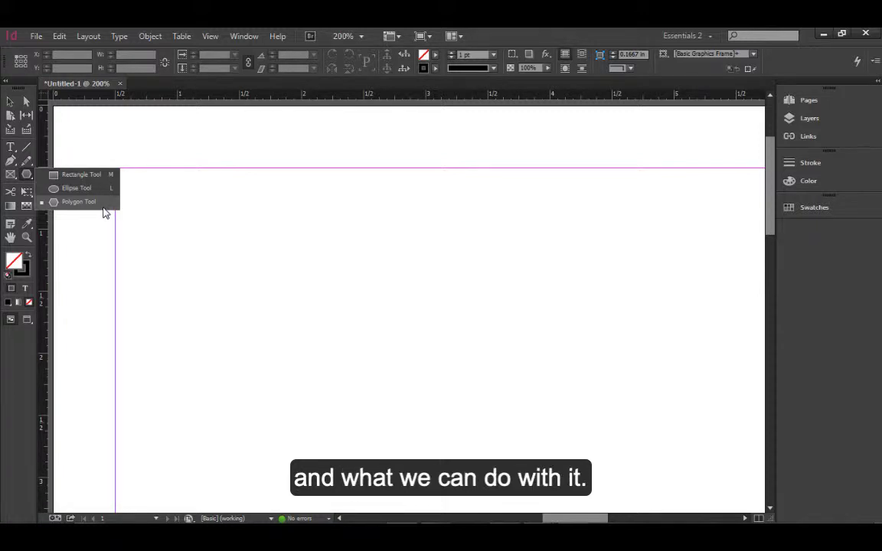
{"action": "left_click", "coordinate": [80, 203]}
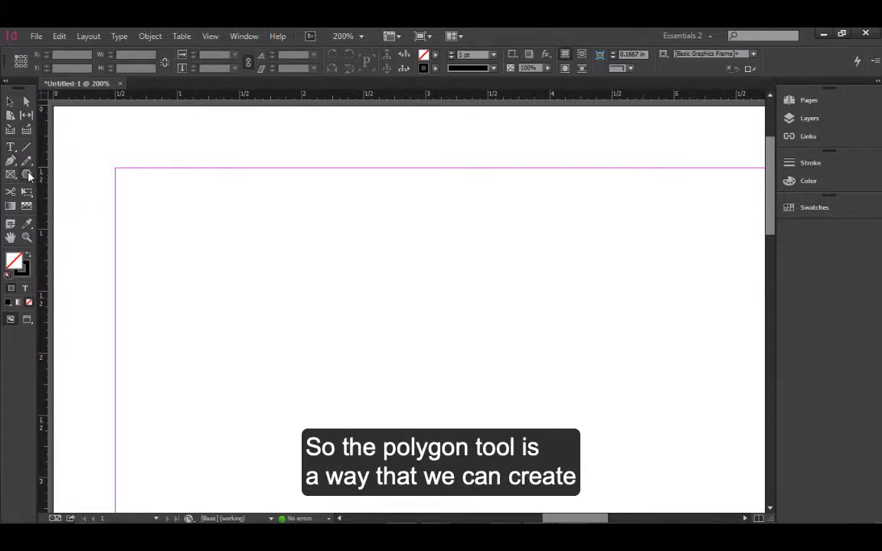
{"action": "left_click_drag", "start_coordinate": [164, 190], "coordinate": [257, 284]}
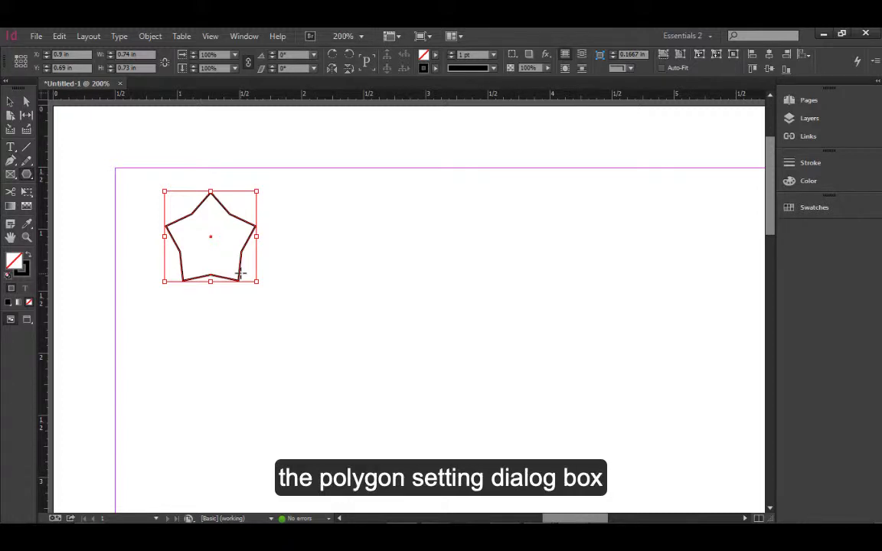
Set the selected star's inset to 0% in the polygon settings, keeping 5 sides
{"action": "double_click", "coordinate": [27, 176]}
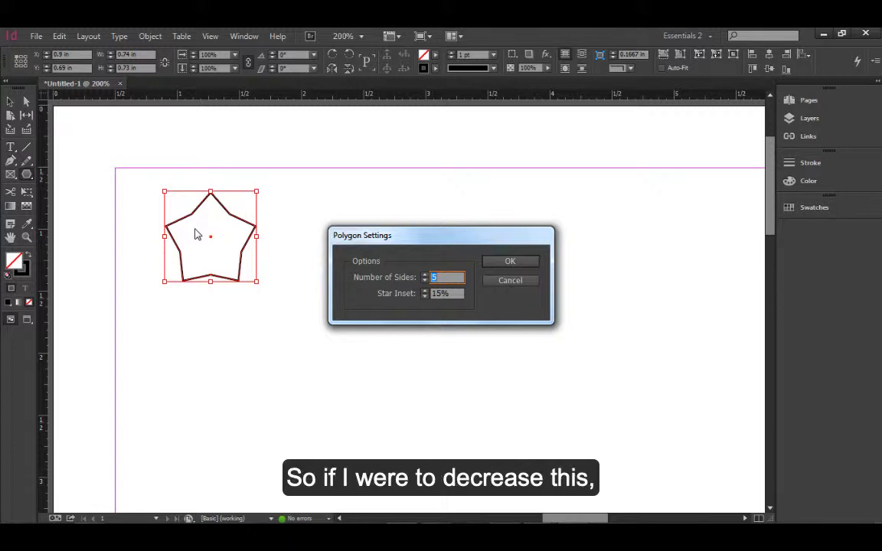
{"action": "left_click", "coordinate": [424, 297]}
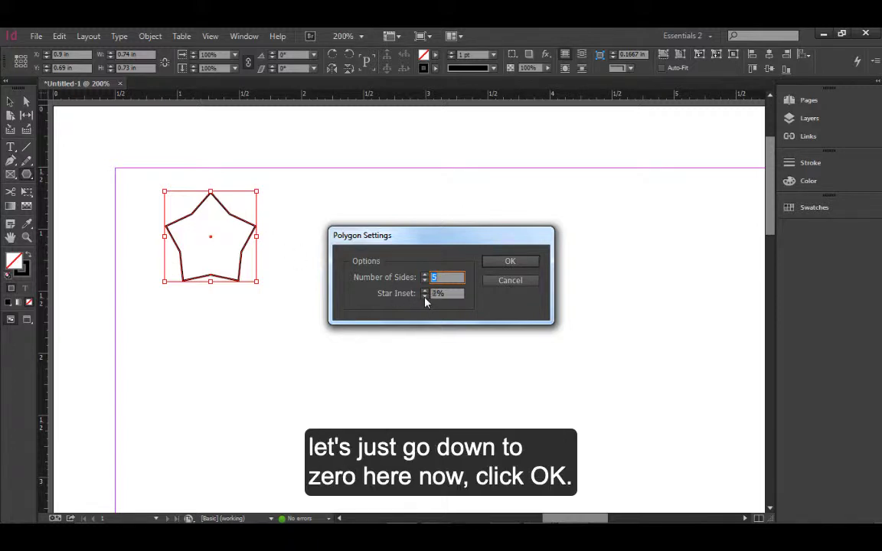
{"action": "left_click", "coordinate": [425, 297]}
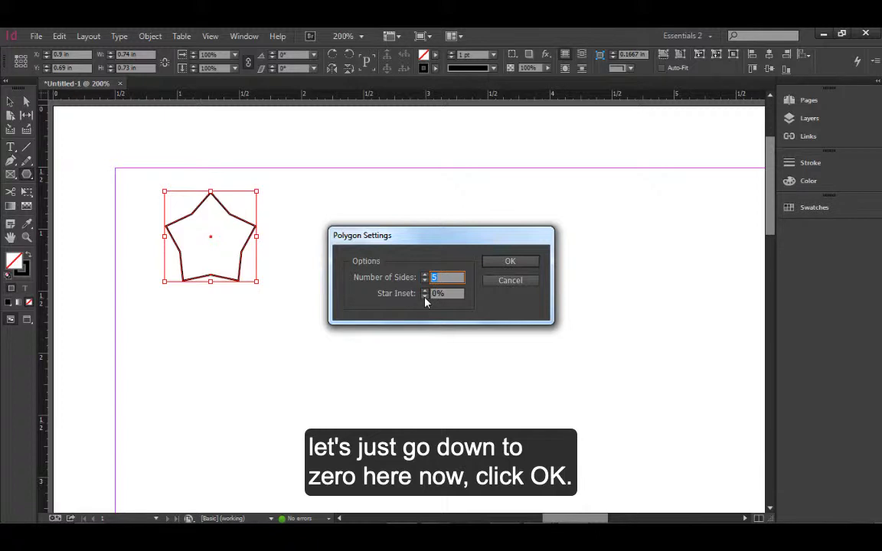
{"action": "left_click", "coordinate": [505, 261]}
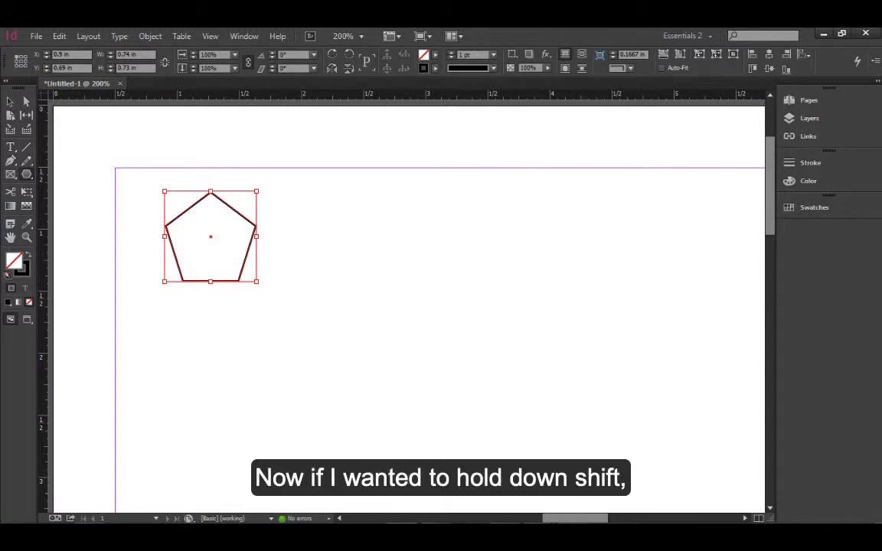
Draw a second, proportional pentagon about 0.6 in wide beside the first and set its star inset to 25%
{"action": "left_click_drag", "start_coordinate": [323, 233], "coordinate": [394, 312]}
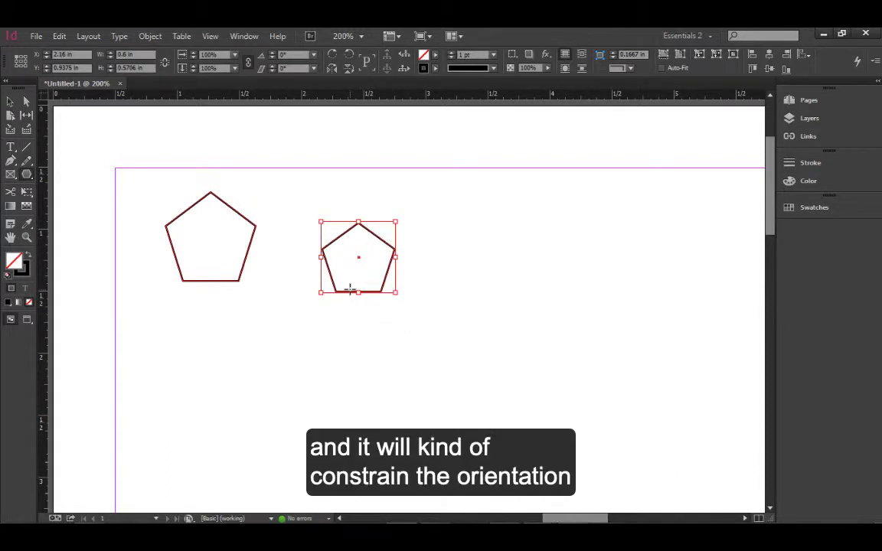
{"action": "double_click", "coordinate": [28, 178]}
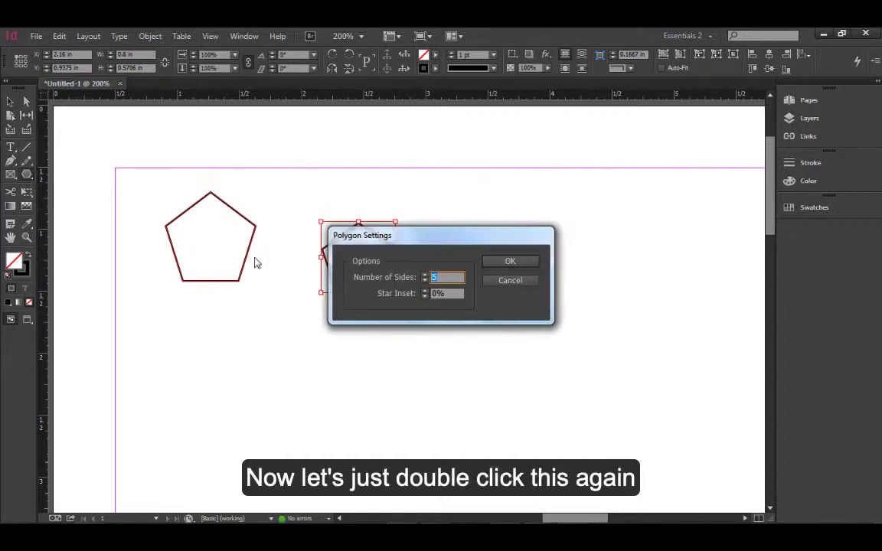
{"action": "double_click", "coordinate": [438, 294]}
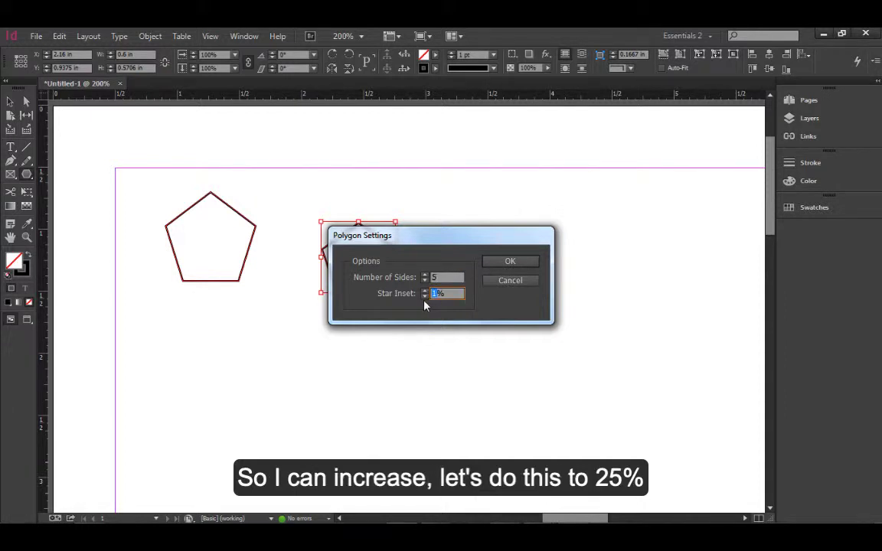
{"action": "type", "text": "25"}
{"action": "left_click", "coordinate": [514, 261]}
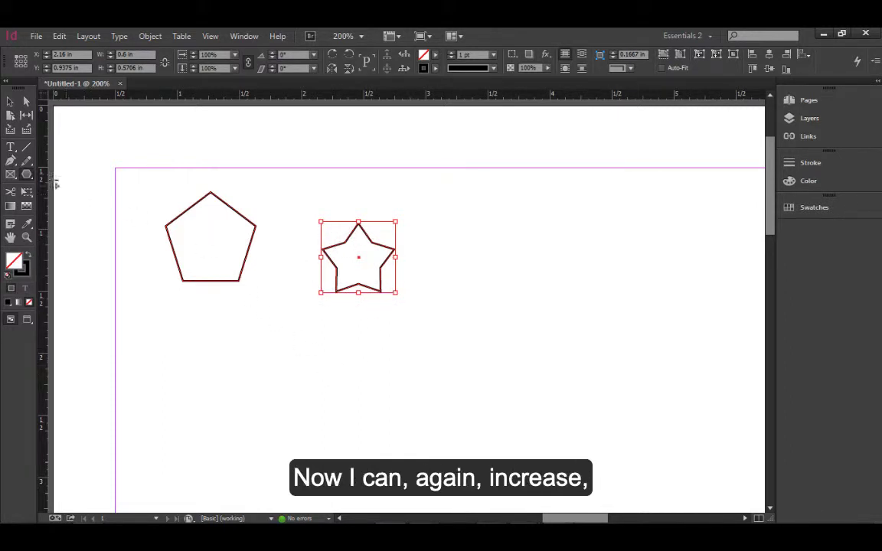
Change the selected star to a polygon with 10 sides and a 0% star inset
{"action": "double_click", "coordinate": [27, 175]}
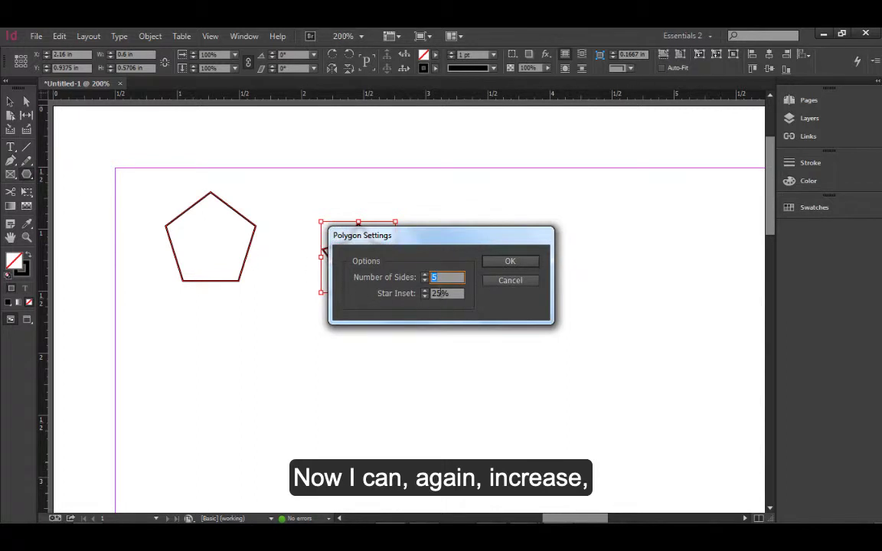
{"action": "key", "text": "Tab"}
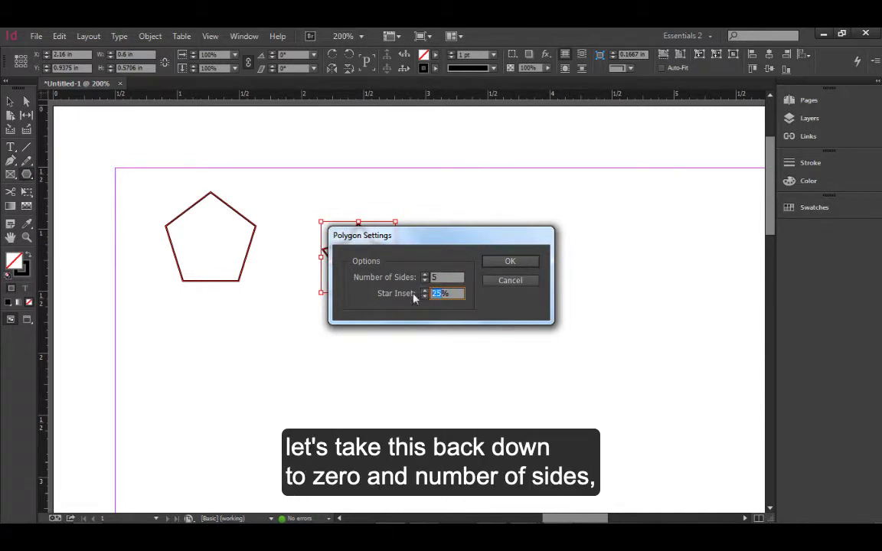
{"action": "type", "text": "0"}
{"action": "double_click", "coordinate": [443, 276]}
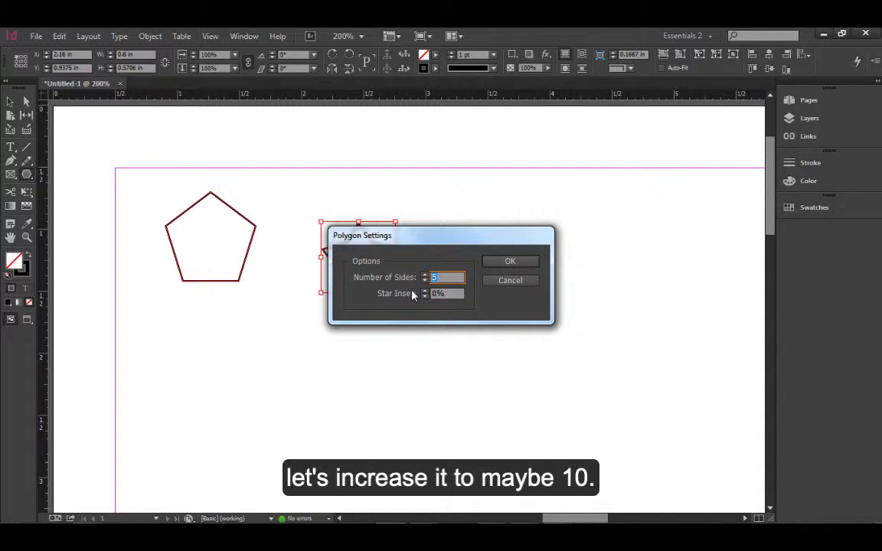
{"action": "type", "text": "10"}
{"action": "left_click_drag", "start_coordinate": [457, 237], "coordinate": [596, 266]}
{"action": "key", "text": "Tab"}
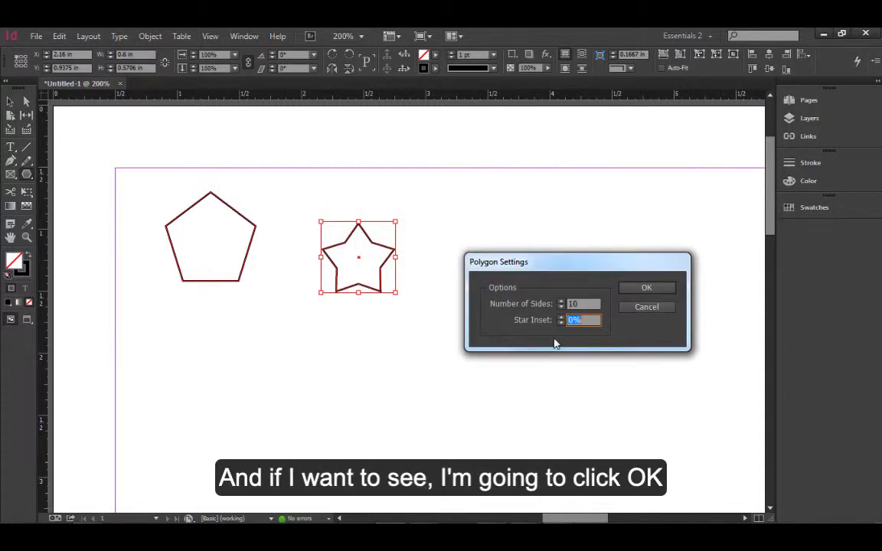
{"action": "left_click", "coordinate": [646, 288]}
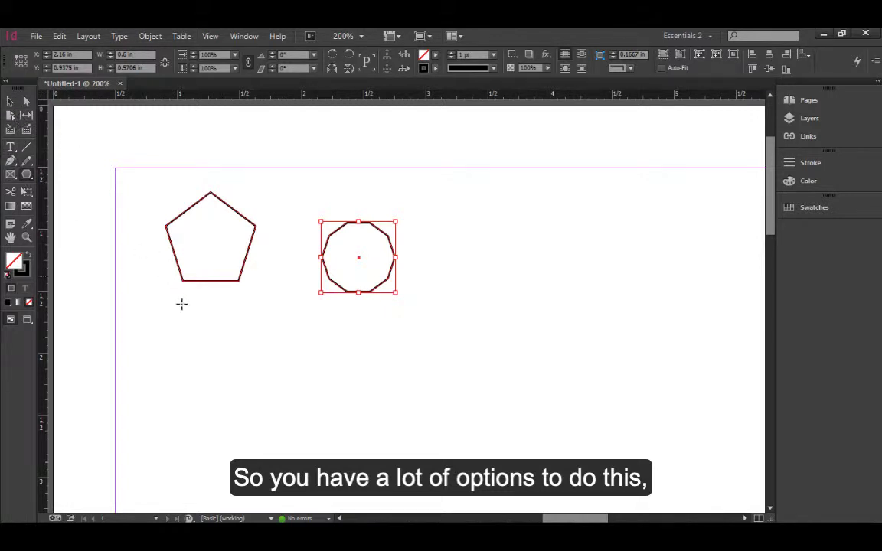
With nothing selected, set the polygon to 3 sides and draw a triangle about 0.74 by 0.64 in to the right of the decagon
{"action": "left_click", "coordinate": [311, 337], "text": "ctrl"}
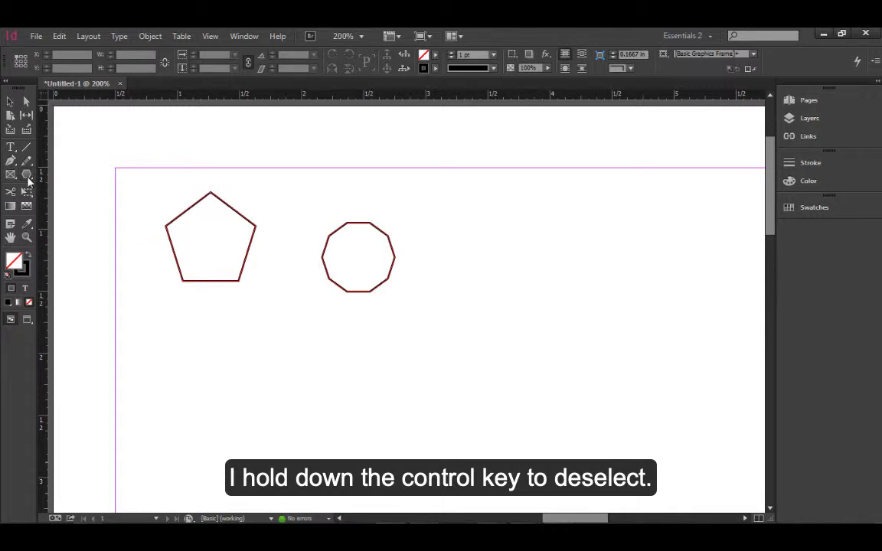
{"action": "double_click", "coordinate": [27, 176]}
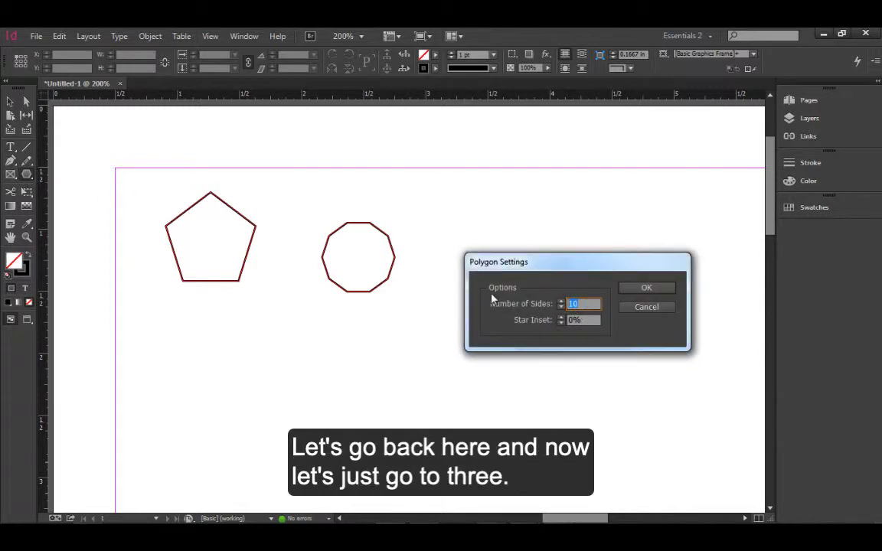
{"action": "type", "text": "3"}
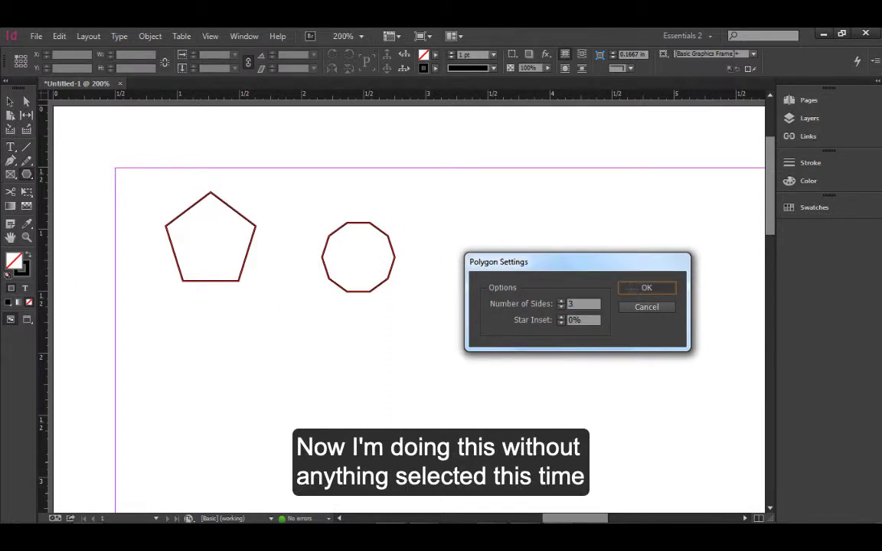
{"action": "left_click", "coordinate": [646, 288]}
{"action": "left_click_drag", "start_coordinate": [475, 221], "coordinate": [556, 337]}
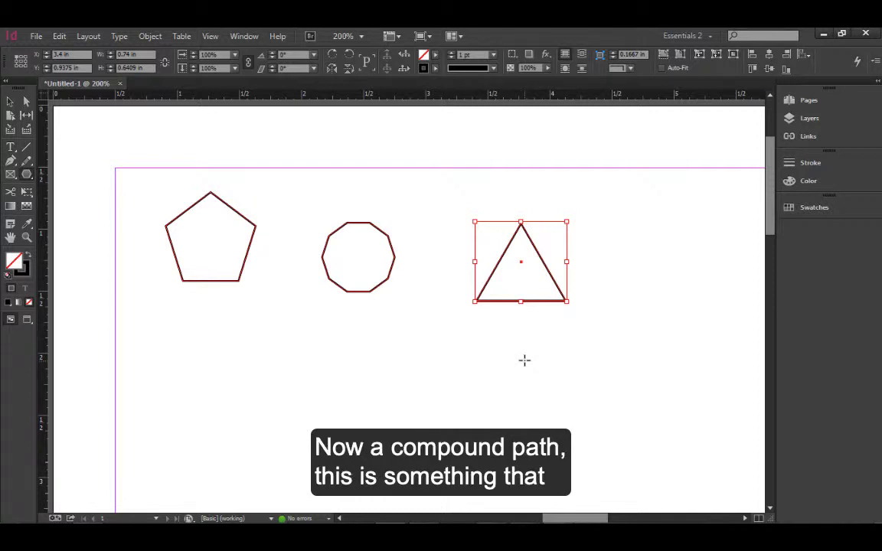
{"action": "left_click", "coordinate": [429, 352]}
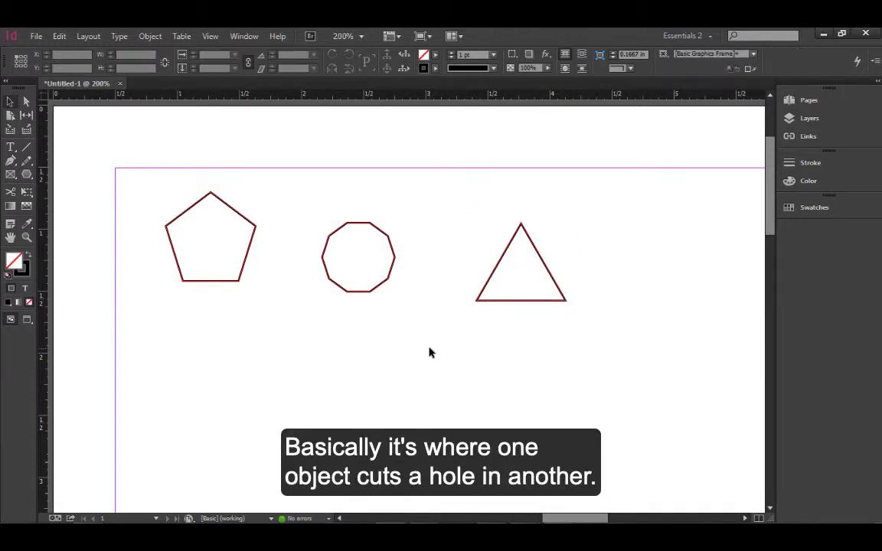
Move the pentagon down the page, and shrink the decagon to about 0.49 by 0.47 in and centre it inside the pentagon
{"action": "left_click_drag", "start_coordinate": [136, 181], "coordinate": [225, 357]}
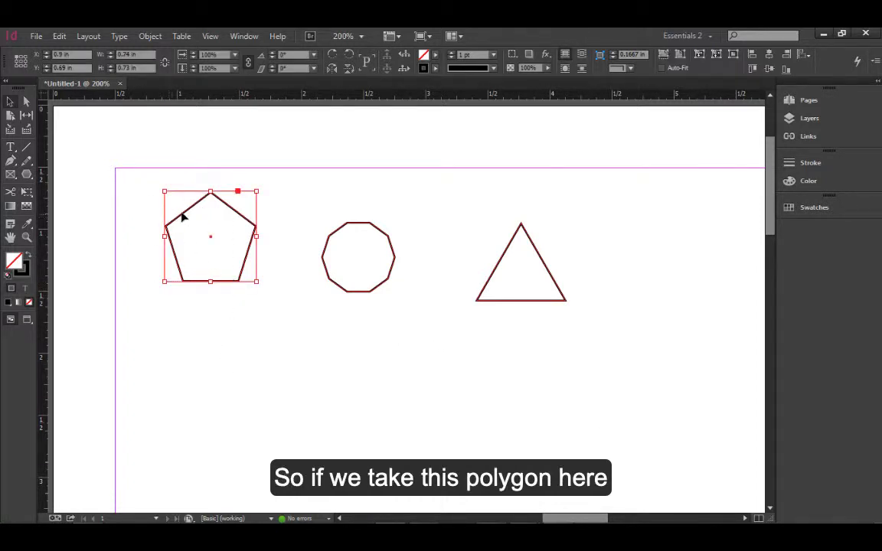
{"action": "left_click_drag", "start_coordinate": [180, 246], "coordinate": [186, 348]}
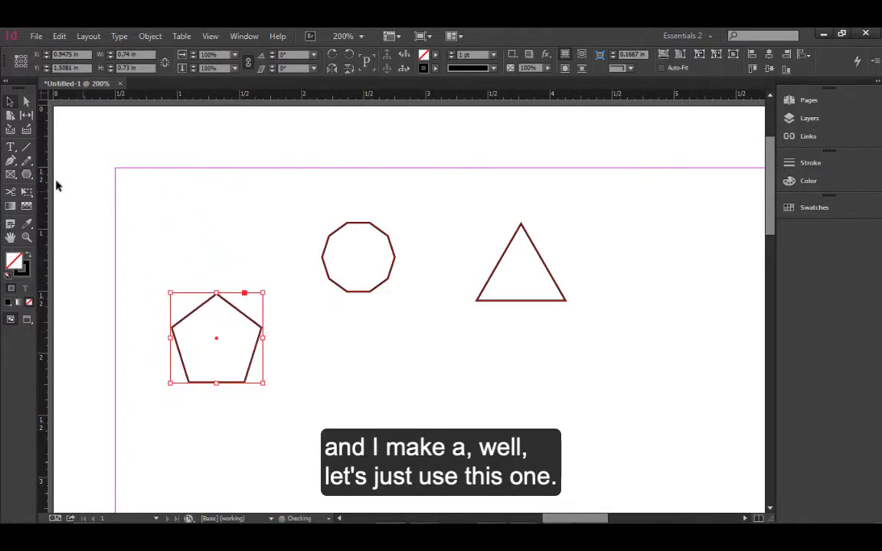
{"action": "left_click_drag", "start_coordinate": [331, 195], "coordinate": [216, 346]}
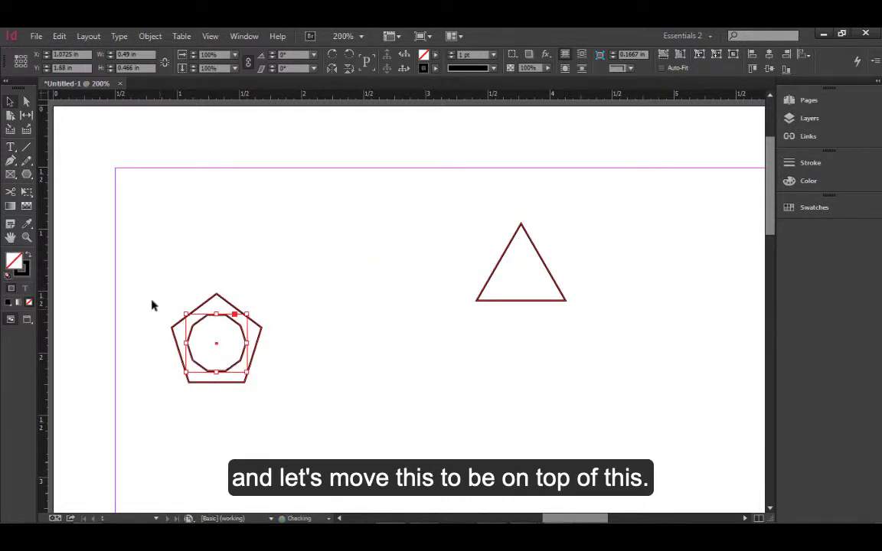
Fill the inner decagon with the blue swatch C=100 M=0 Y=0 K=0
{"action": "left_click", "coordinate": [185, 319], "text": "ctrl"}
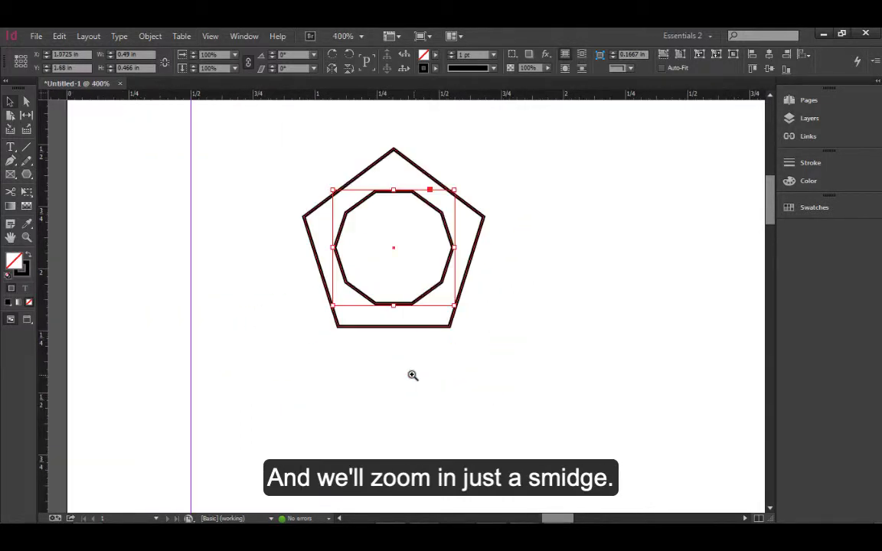
{"action": "left_click", "coordinate": [464, 387], "text": "ctrl"}
{"action": "left_click", "coordinate": [423, 376], "text": "ctrl"}
{"action": "left_click_drag", "start_coordinate": [405, 359], "coordinate": [356, 501]}
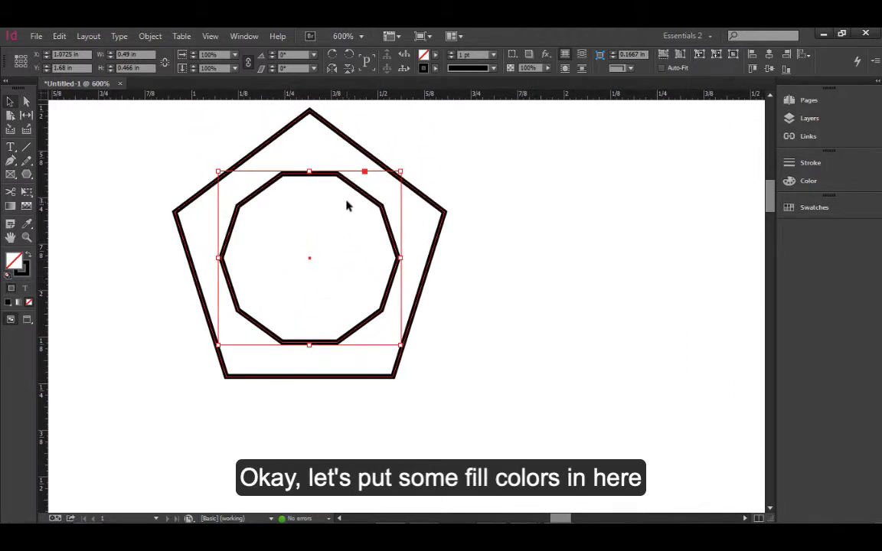
{"action": "left_click", "coordinate": [465, 254]}
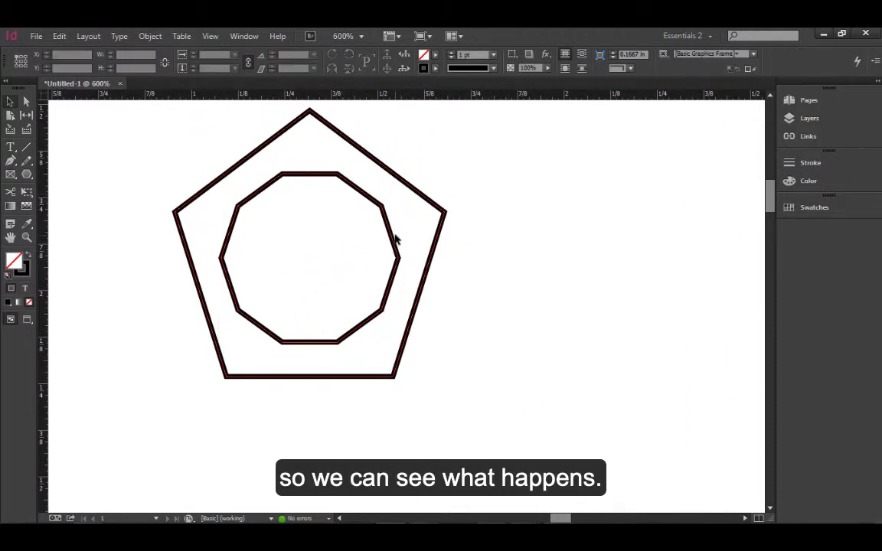
{"action": "left_click", "coordinate": [398, 250]}
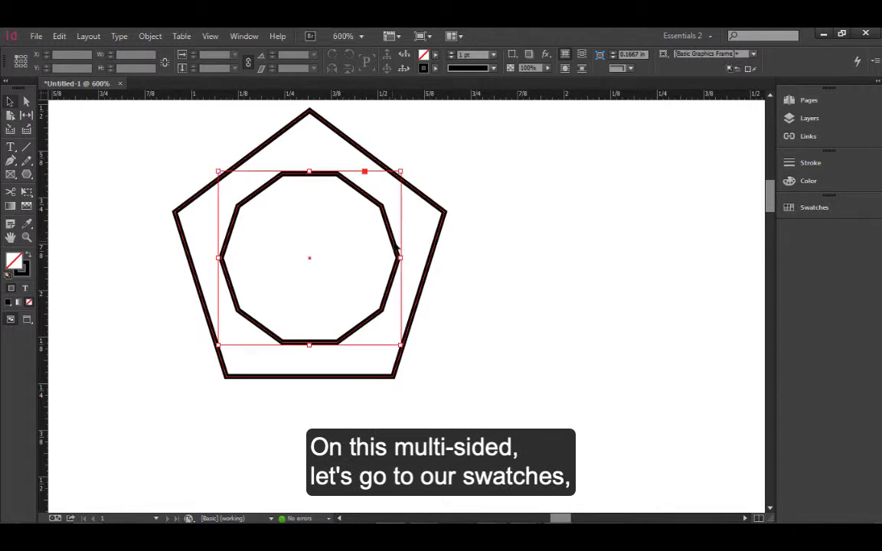
{"action": "left_click", "coordinate": [815, 207]}
{"action": "left_click", "coordinate": [689, 279]}
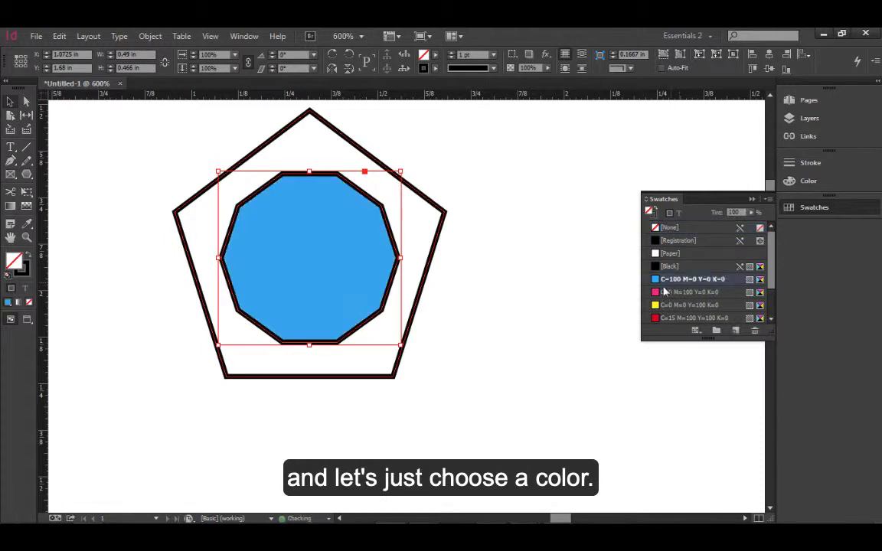
Fill the outer pentagon with the yellow swatch C=0 M=0 Y=100 K=0 and deselect it
{"action": "left_click", "coordinate": [426, 202]}
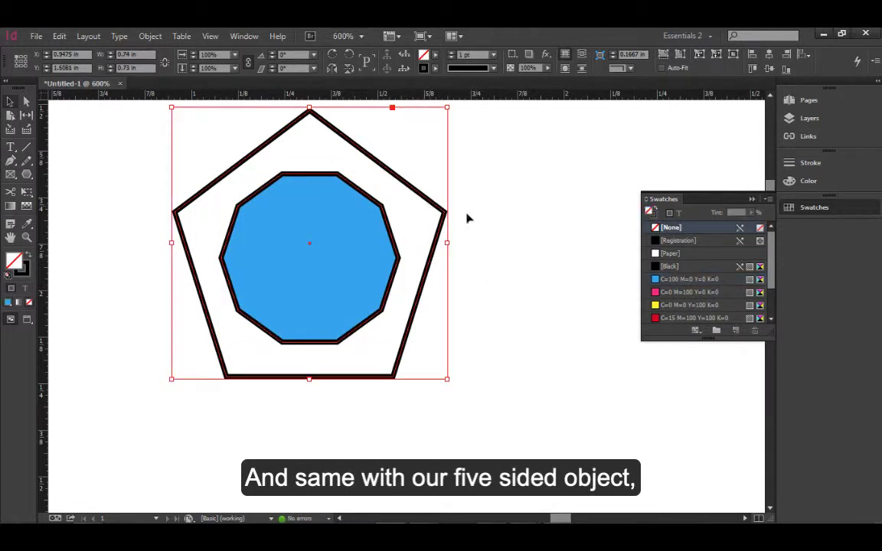
{"action": "left_click", "coordinate": [706, 305]}
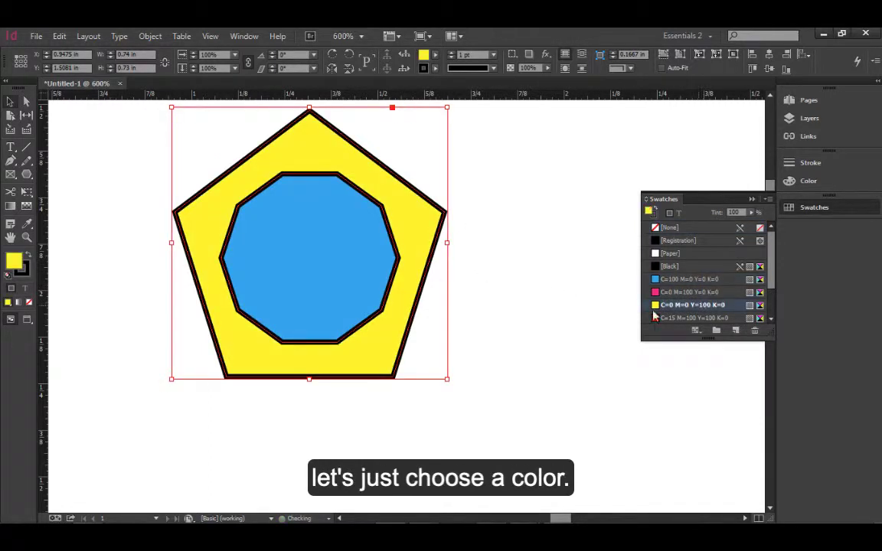
{"action": "left_click", "coordinate": [465, 268]}
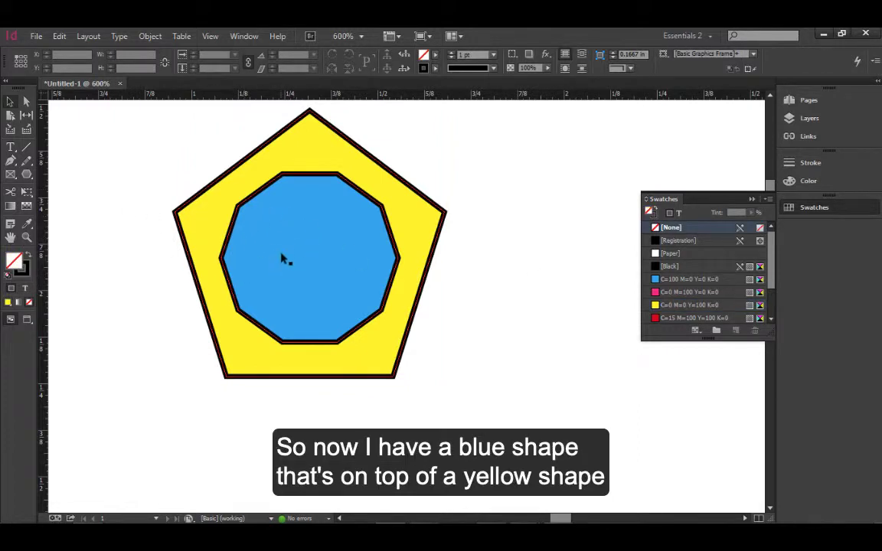
Expand Layer 2 to examine the objects it contains and their stacking order
{"action": "left_click", "coordinate": [753, 199]}
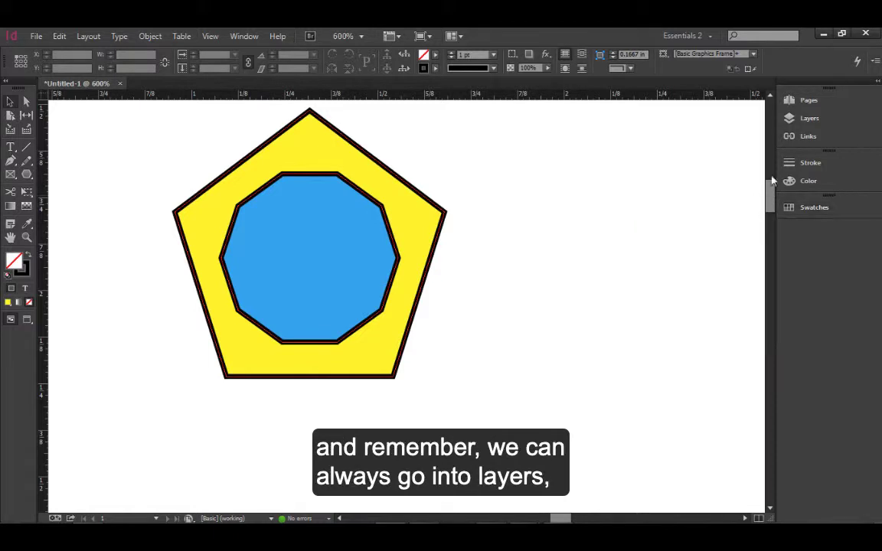
{"action": "left_click", "coordinate": [806, 122]}
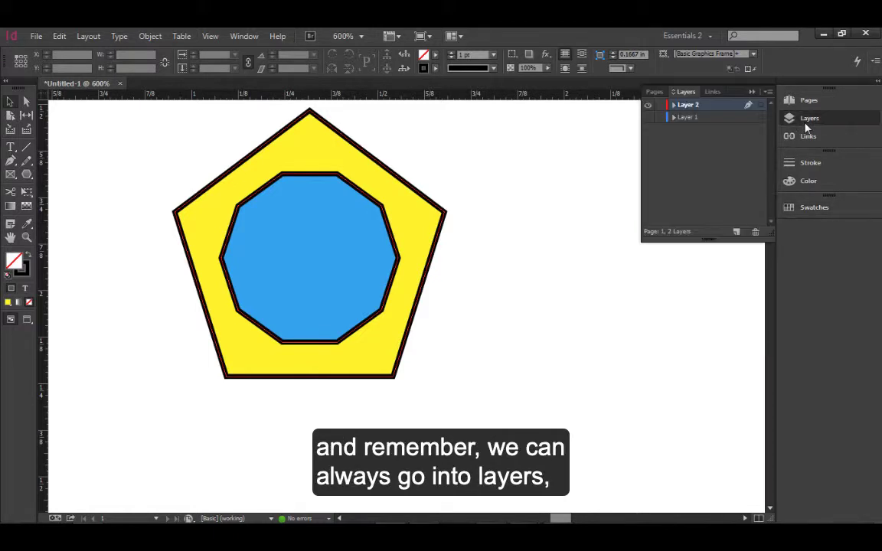
{"action": "left_click", "coordinate": [674, 105]}
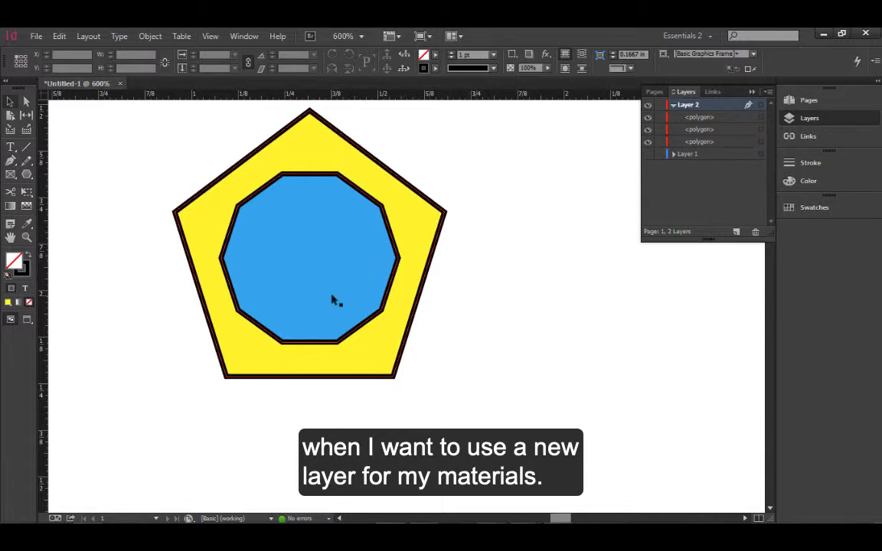
Combine the yellow pentagon and the blue decagon inside it into one compound path
{"action": "left_click_drag", "start_coordinate": [121, 177], "coordinate": [218, 314]}
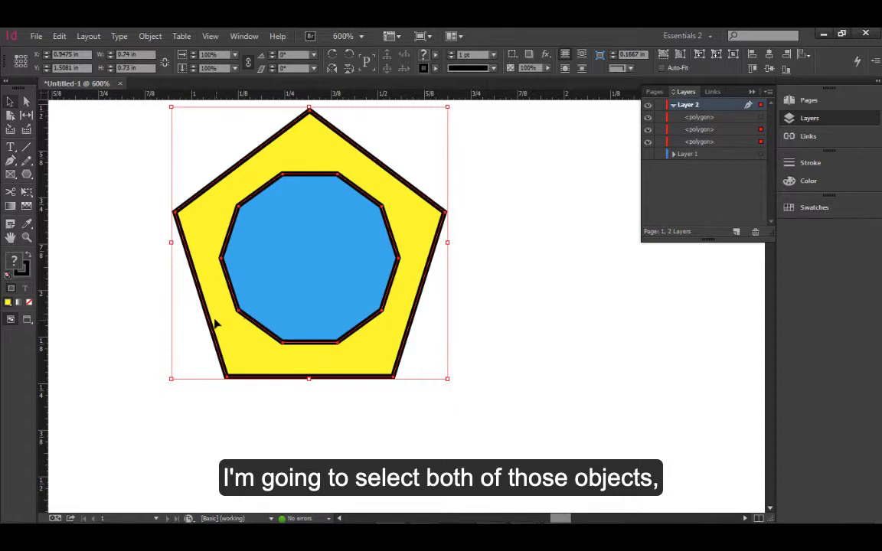
{"action": "left_click", "coordinate": [151, 37]}
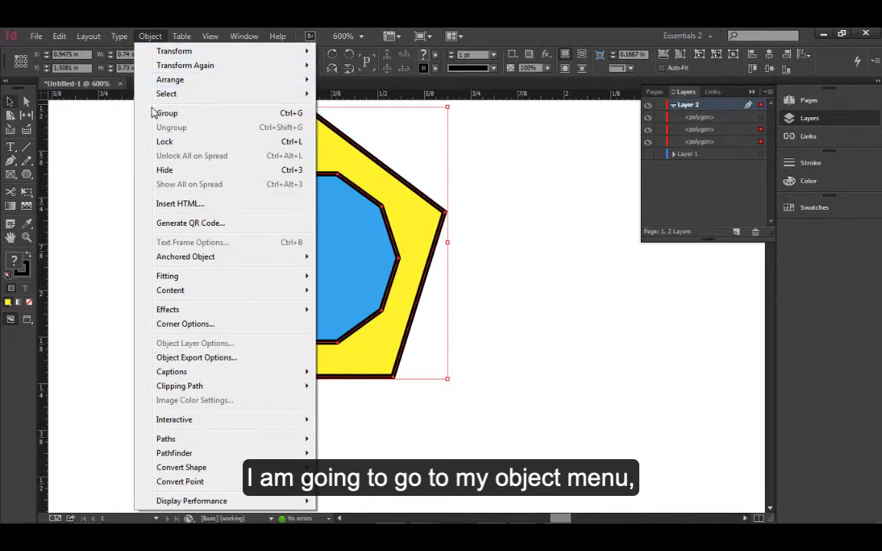
{"action": "mouse_move", "coordinate": [199, 442]}
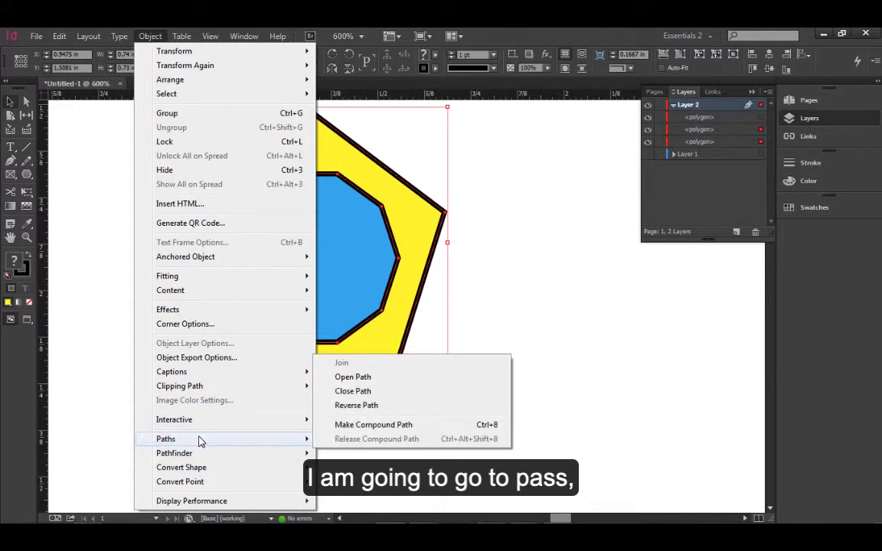
{"action": "left_click", "coordinate": [374, 425]}
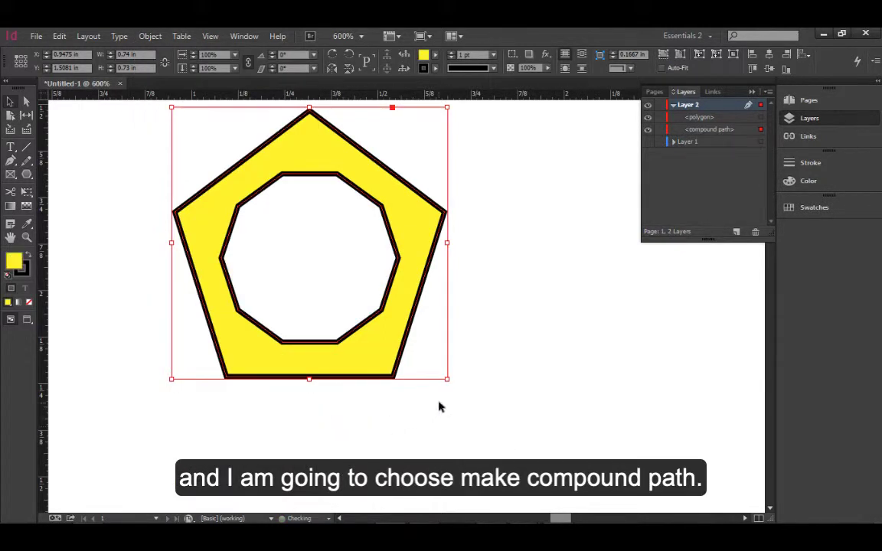
Move the unfilled triangle next to the yellow compound path, at about X 2.015 in, Y 1.4375 in
{"action": "scroll", "coordinate": [460, 424], "scroll_direction": "up", "scroll_amount": 3}
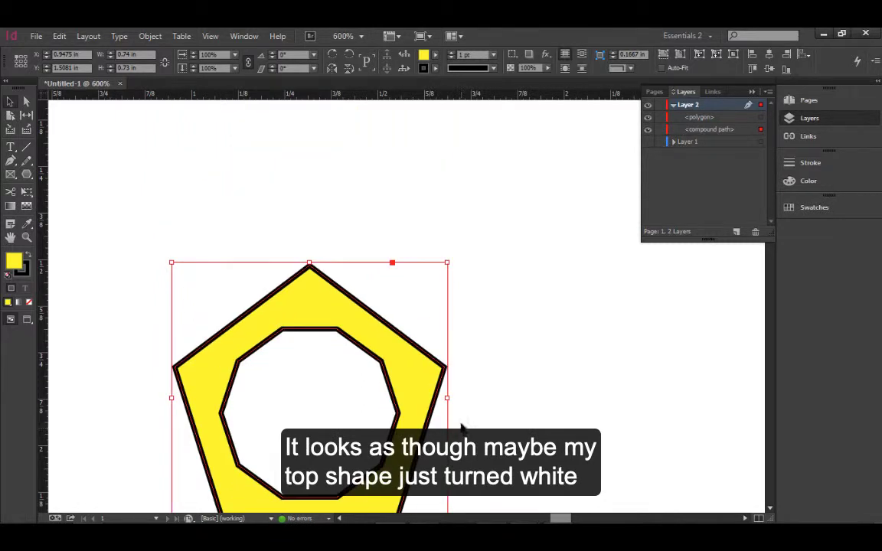
{"action": "key", "text": "ctrl+space"}
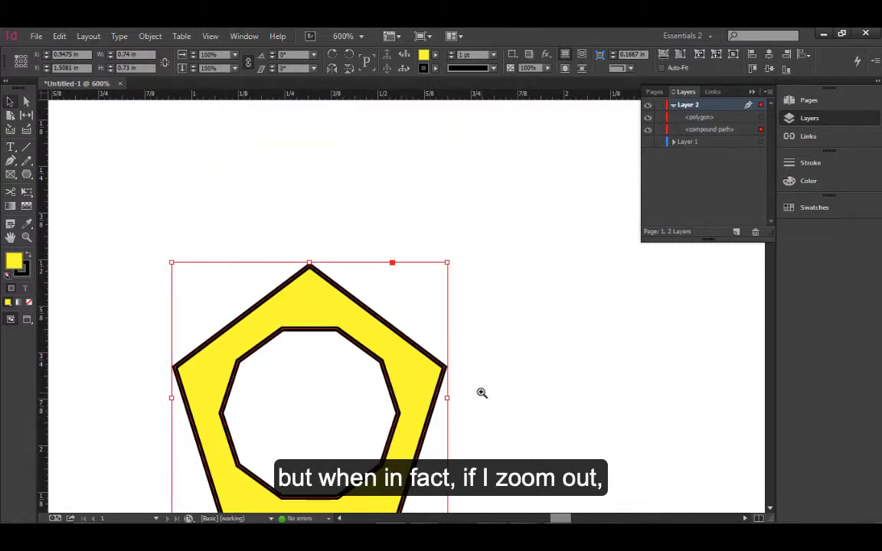
{"action": "left_click", "coordinate": [482, 393], "text": "ctrl+alt"}
{"action": "left_click", "coordinate": [481, 393], "text": "ctrl+alt"}
{"action": "left_click", "coordinate": [486, 352]}
{"action": "key", "text": "space"}
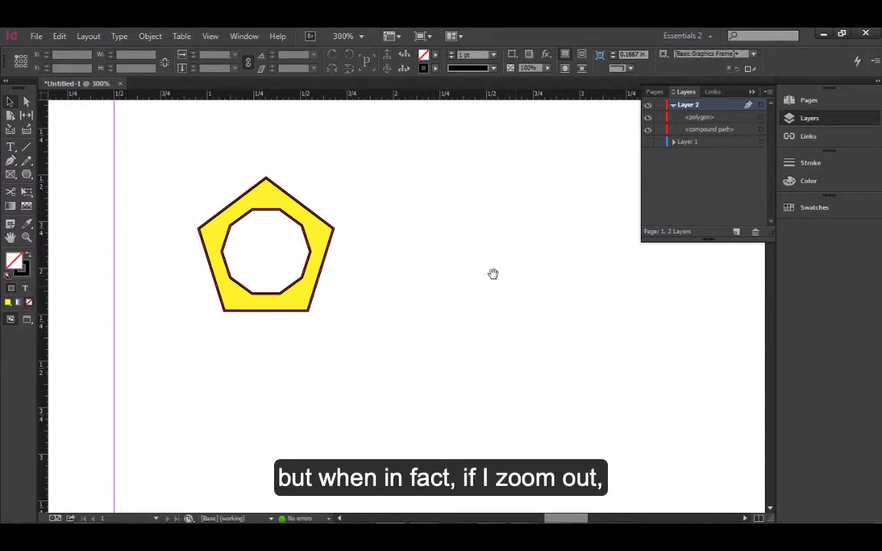
{"action": "left_click_drag", "start_coordinate": [493, 274], "coordinate": [488, 396]}
{"action": "left_click", "coordinate": [664, 309]}
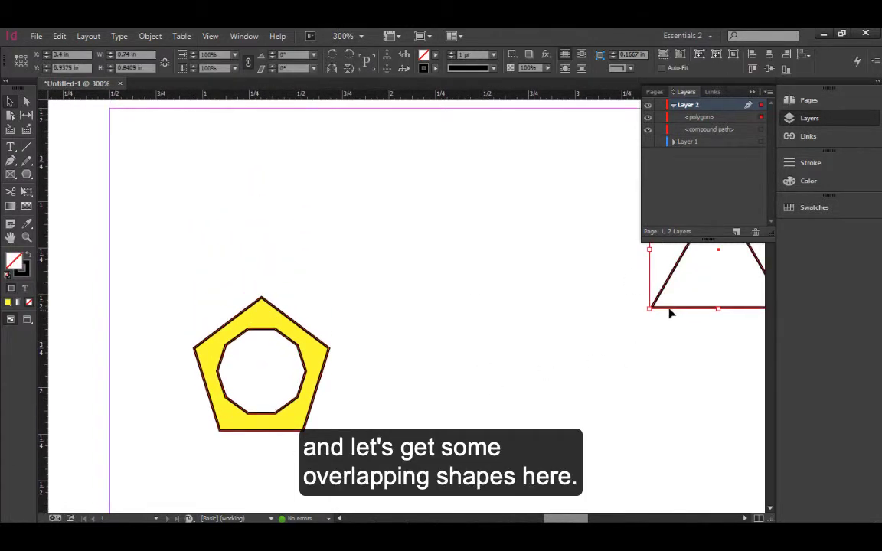
{"action": "left_click_drag", "start_coordinate": [669, 312], "coordinate": [412, 404]}
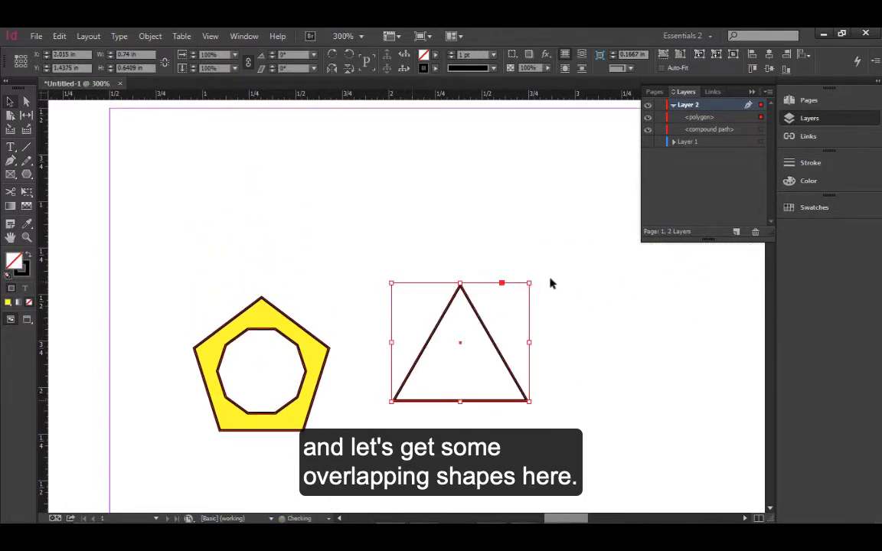
Fill the triangle with the red swatch C=15 M=100 Y=100 K=0 and deselect it
{"action": "left_click", "coordinate": [803, 212]}
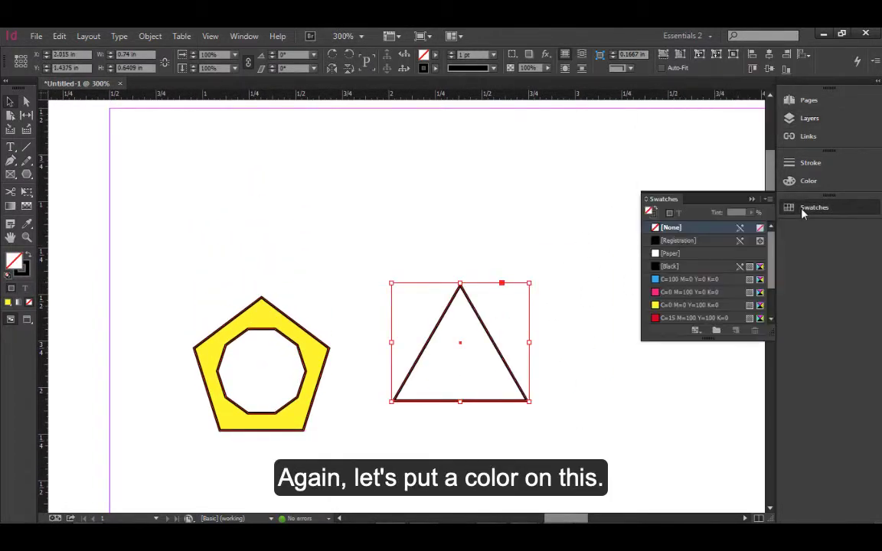
{"action": "left_click", "coordinate": [684, 319]}
{"action": "left_click", "coordinate": [524, 335]}
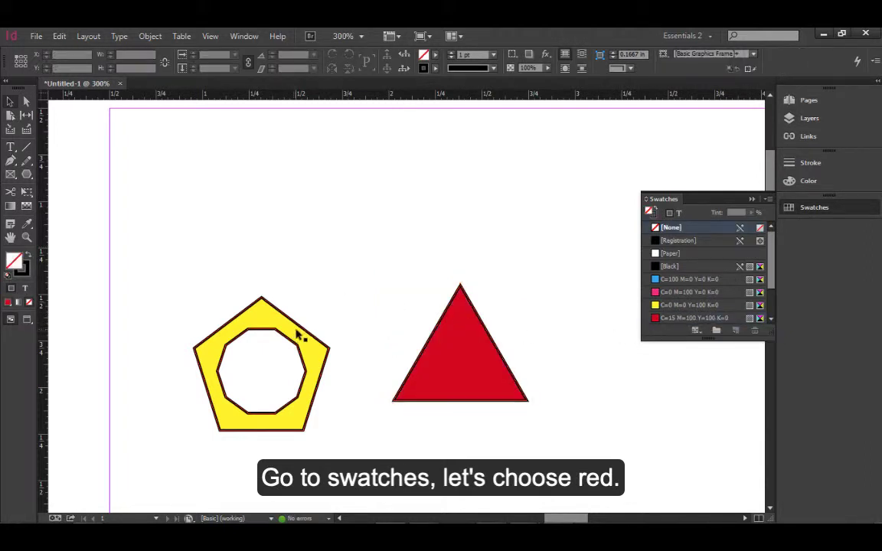
Move the yellow compound path over the red triangle and bring it to the front
{"action": "left_click_drag", "start_coordinate": [299, 335], "coordinate": [466, 320]}
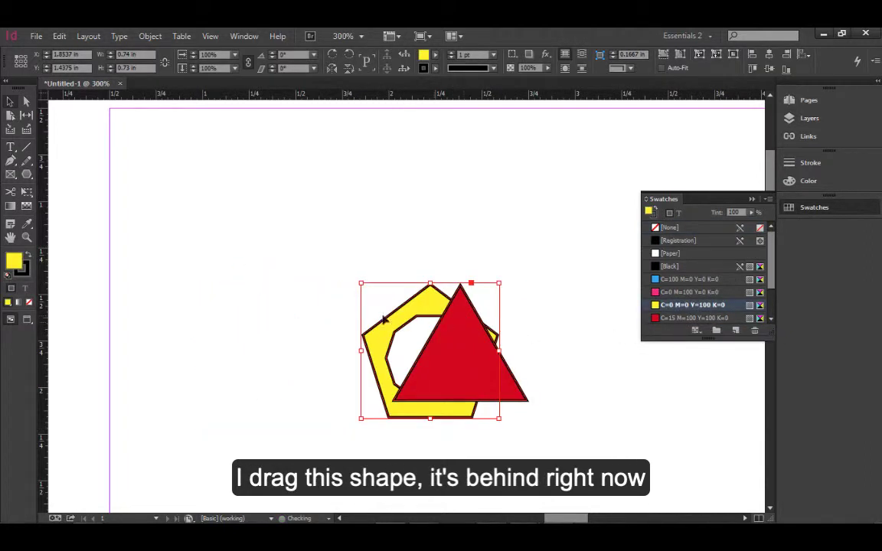
{"action": "left_click", "coordinate": [804, 119]}
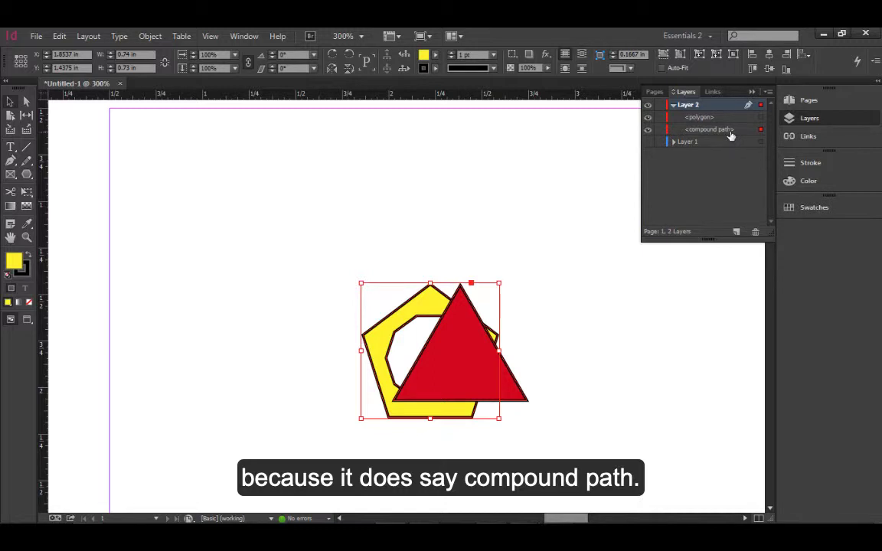
{"action": "left_click", "coordinate": [663, 129]}
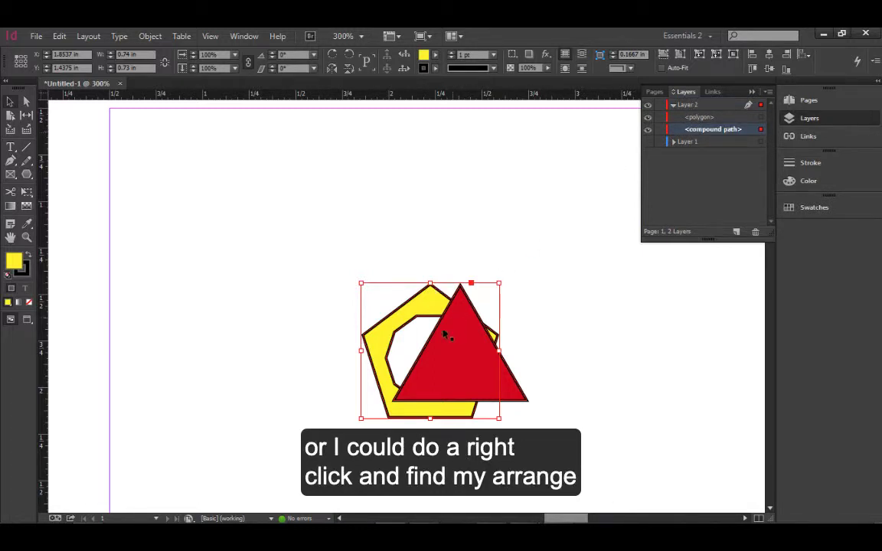
{"action": "right_click", "coordinate": [427, 306]}
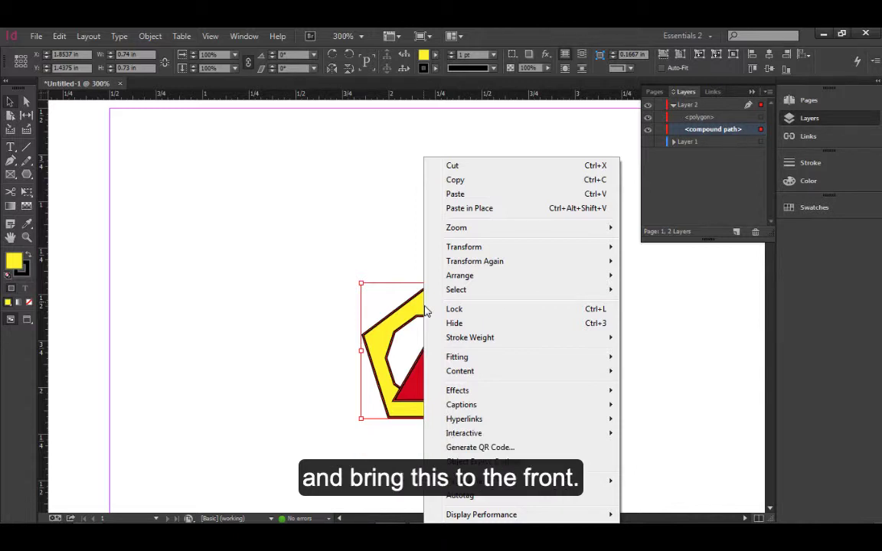
{"action": "mouse_move", "coordinate": [527, 277]}
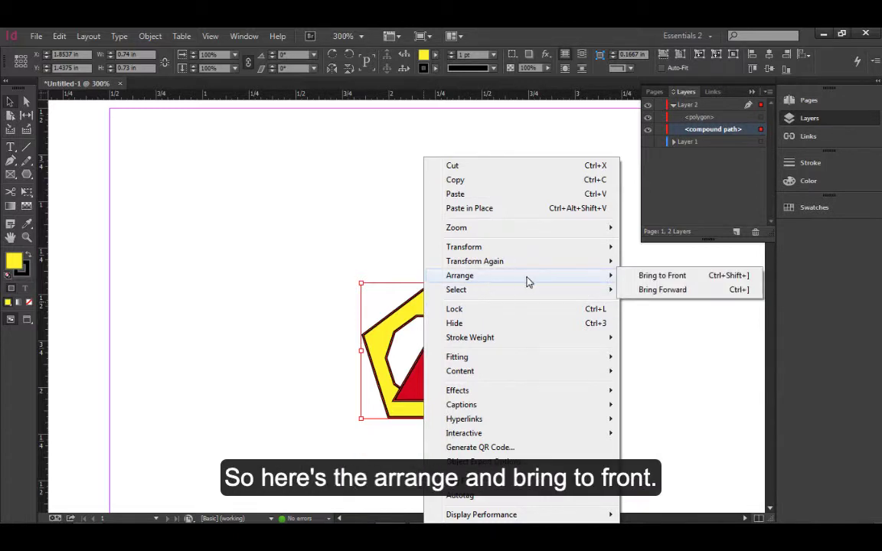
{"action": "left_click", "coordinate": [664, 278]}
{"action": "left_click", "coordinate": [505, 327]}
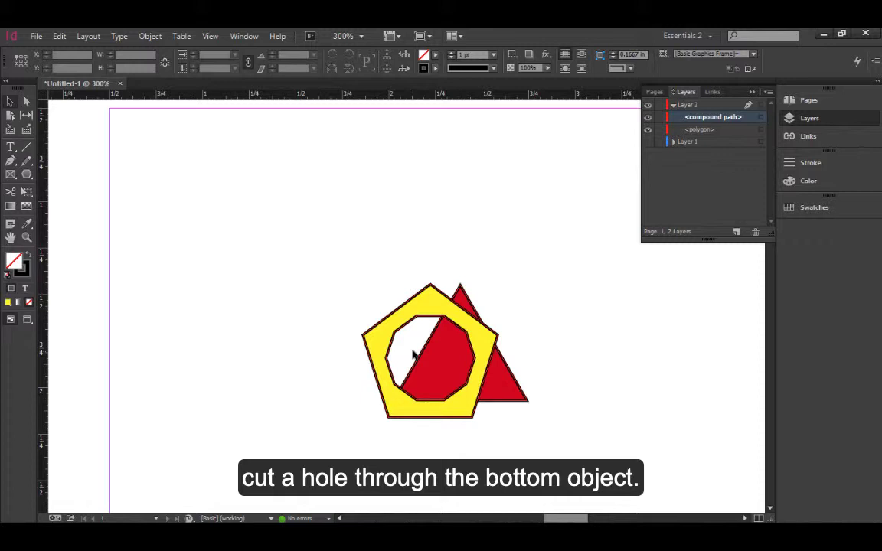
Move the compound path down and left over the triangle's lower-left corner, at about X 1.66 in, Y 1.62 in, and deselect it
{"action": "left_click_drag", "start_coordinate": [437, 309], "coordinate": [402, 343]}
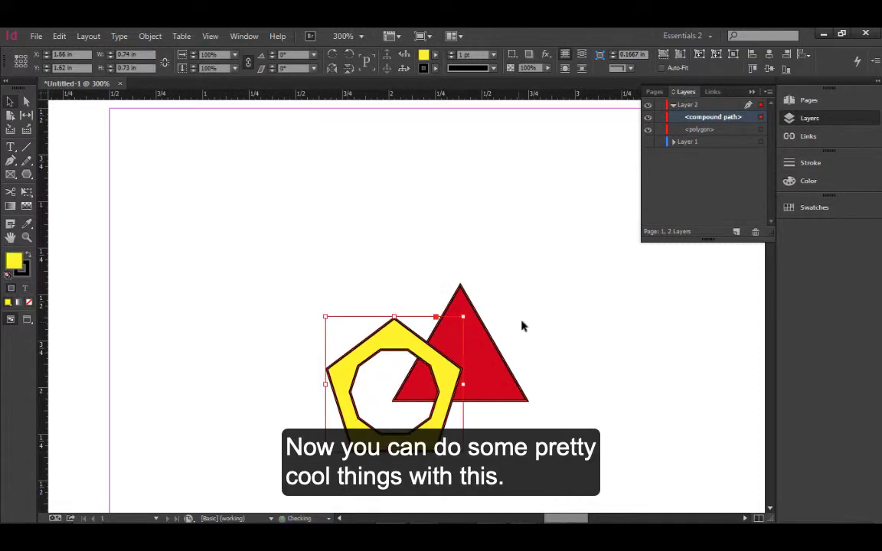
{"action": "left_click", "coordinate": [379, 343]}
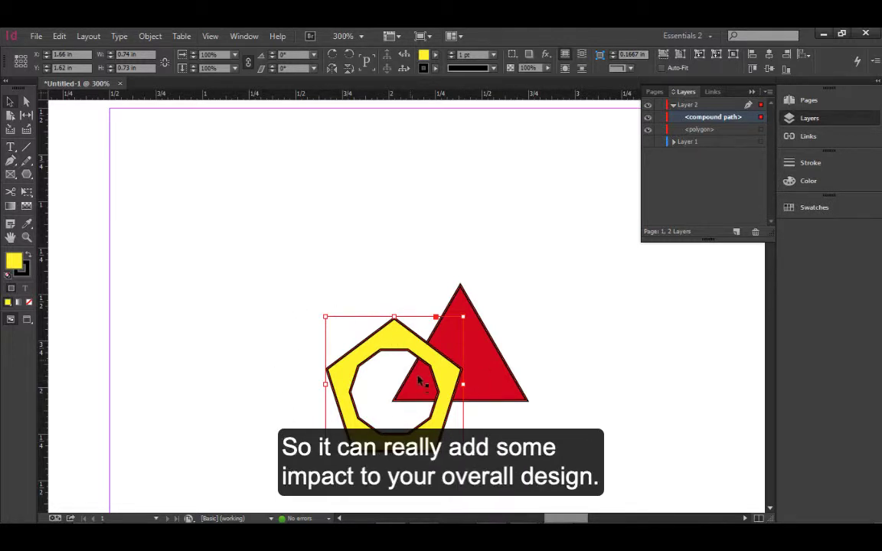
{"action": "left_click", "coordinate": [383, 299]}
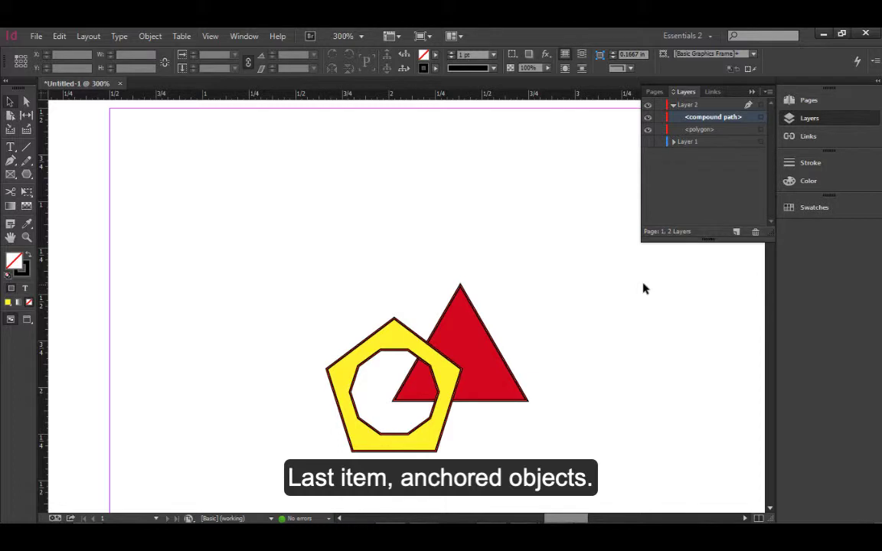
Make Layer 1 visible and expand it to list its contents
{"action": "left_click", "coordinate": [649, 142]}
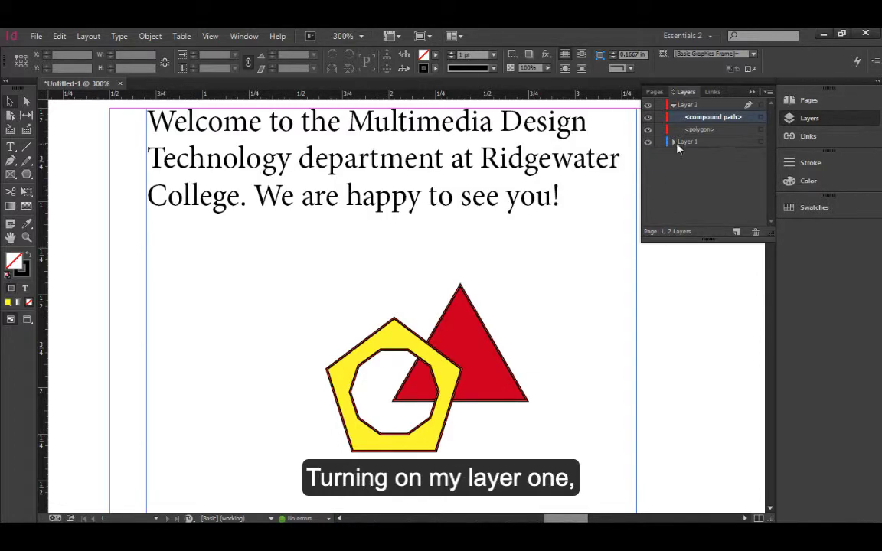
{"action": "left_click", "coordinate": [674, 143]}
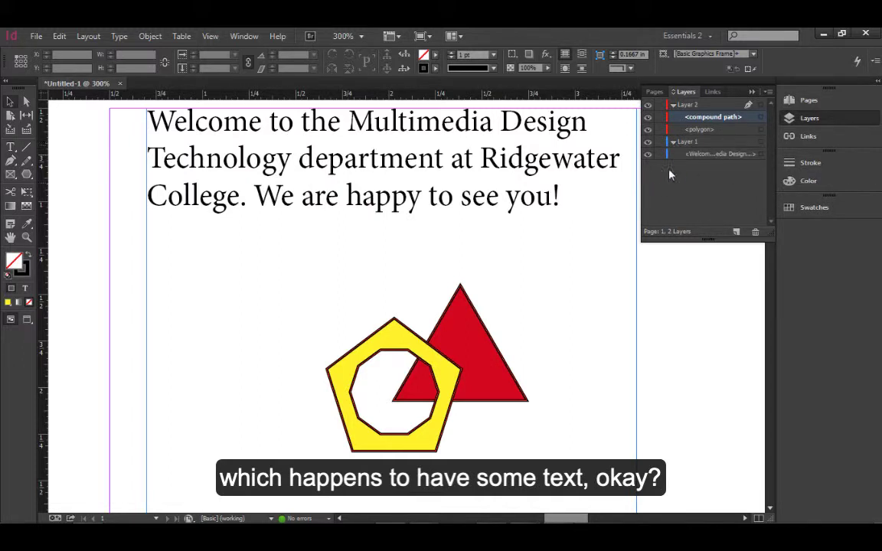
Move the compound path and the triangle together to the right of the text frame, at about X 3.6 in, Y 0.7 in
{"action": "left_click", "coordinate": [403, 355]}
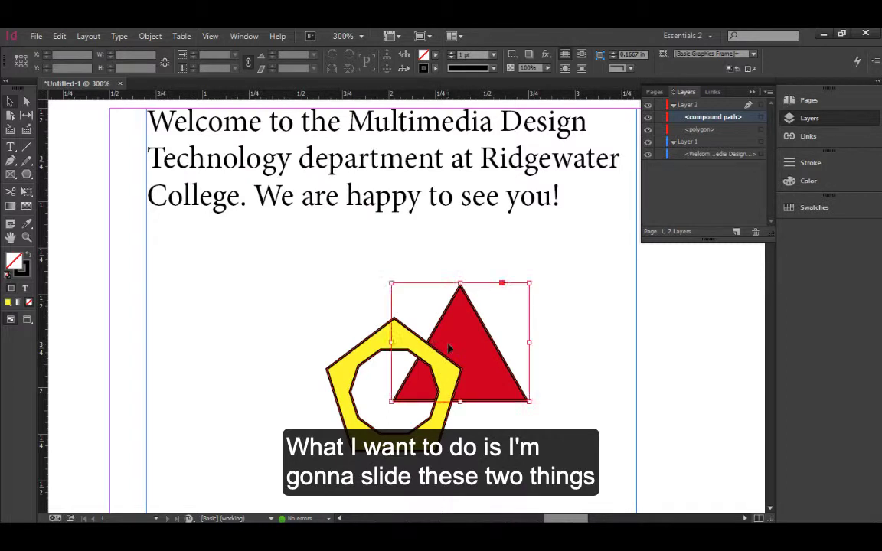
{"action": "left_click", "coordinate": [386, 348], "text": "shift"}
{"action": "left_click_drag", "start_coordinate": [452, 355], "coordinate": [676, 361]}
{"action": "left_click_drag", "start_coordinate": [510, 328], "coordinate": [435, 407]}
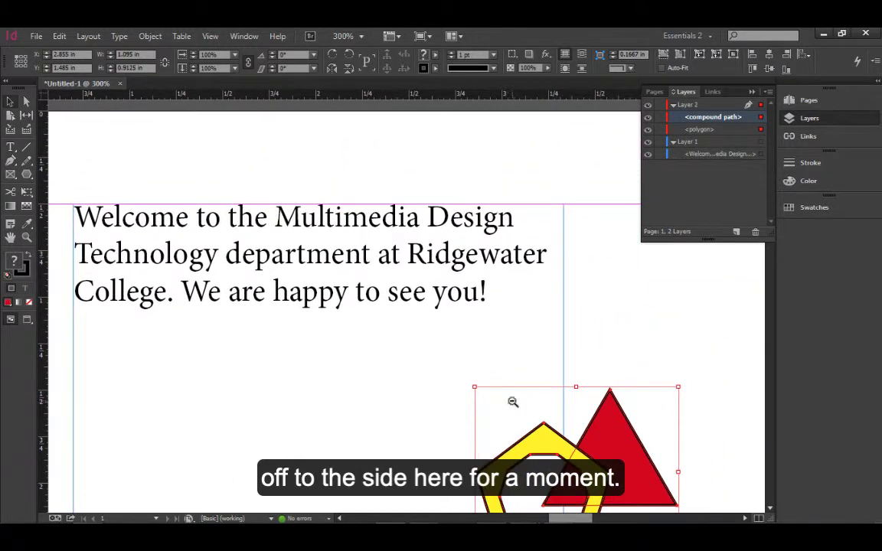
{"action": "left_click", "coordinate": [513, 402], "text": "alt"}
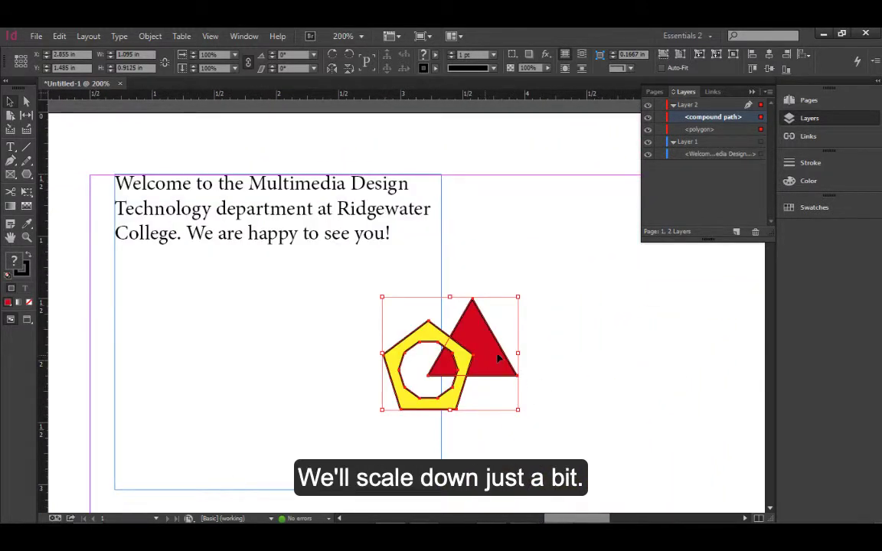
{"action": "left_click_drag", "start_coordinate": [497, 358], "coordinate": [588, 261]}
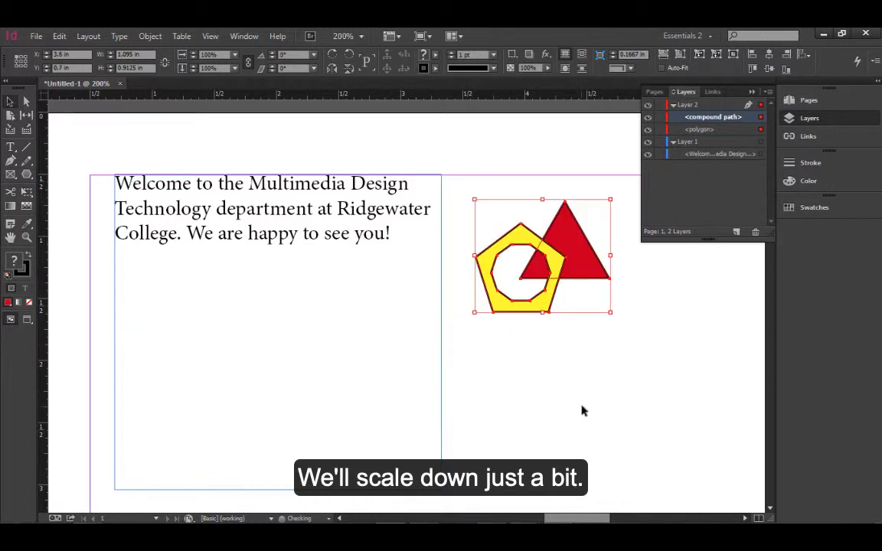
{"action": "left_click", "coordinate": [583, 410]}
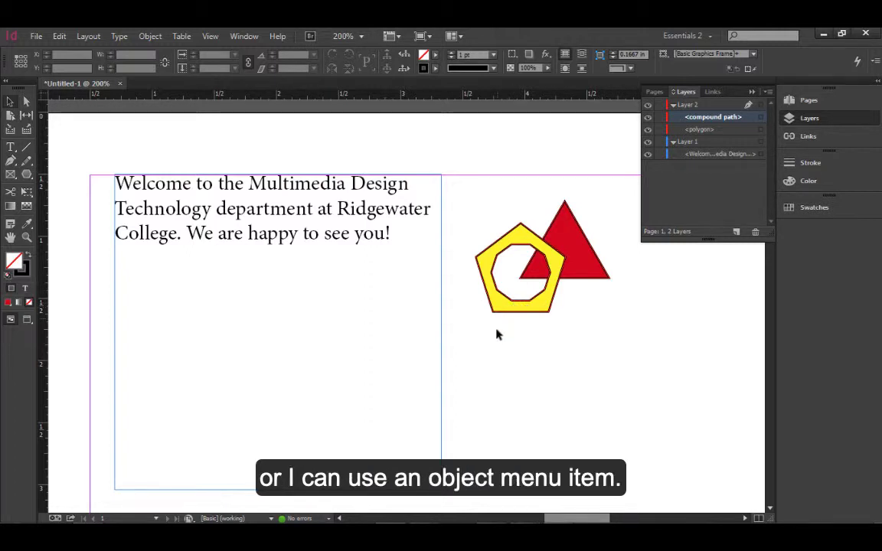
Place the text cursor before "We are happy to see you!" in the text frame
{"action": "left_click", "coordinate": [11, 147]}
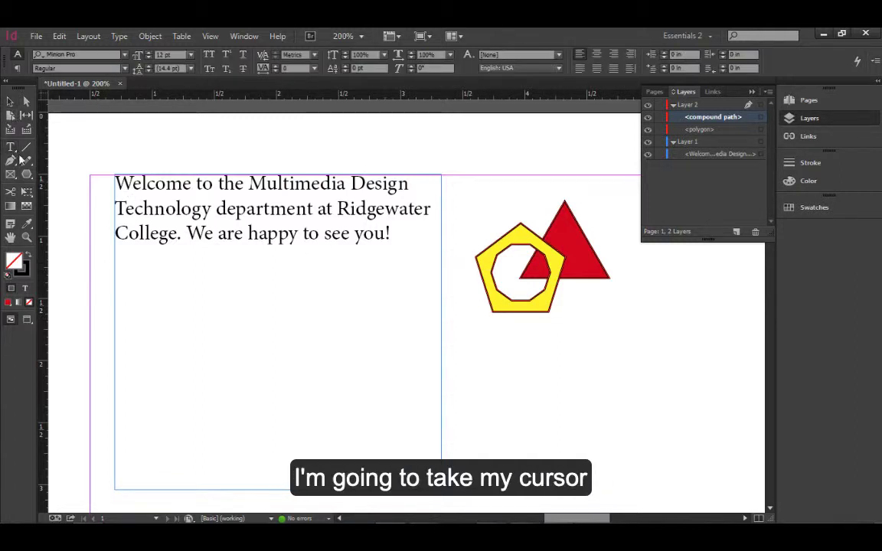
{"action": "left_click", "coordinate": [189, 236]}
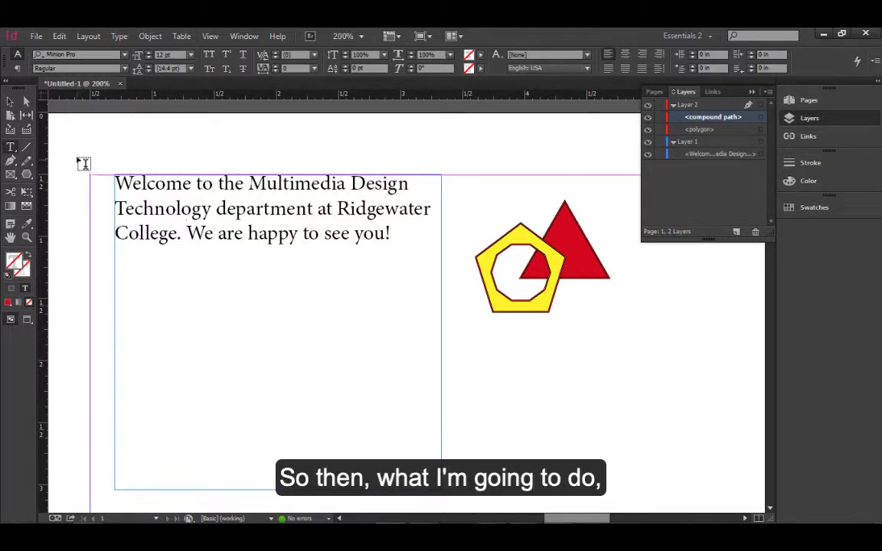
Copy the yellow compound path to the clipboard
{"action": "left_click", "coordinate": [11, 101]}
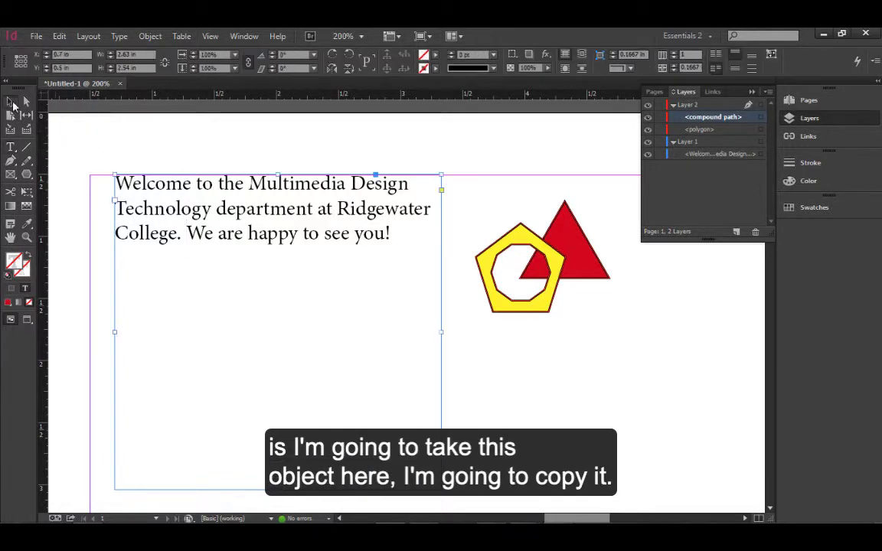
{"action": "left_click", "coordinate": [507, 304]}
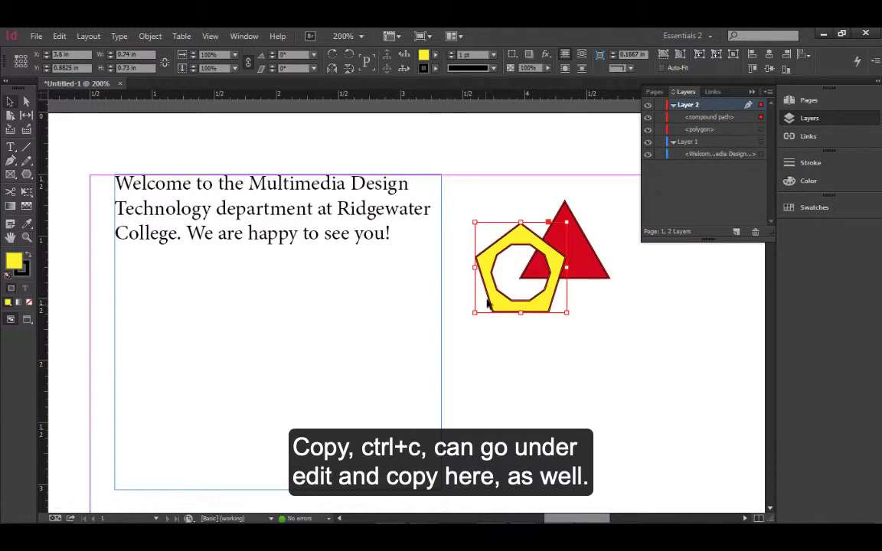
{"action": "left_click", "coordinate": [60, 37]}
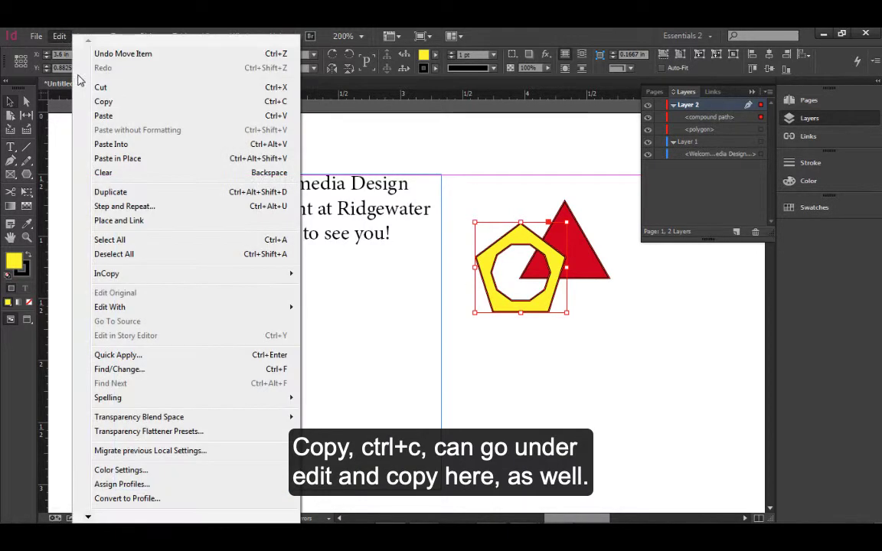
{"action": "left_click", "coordinate": [86, 100]}
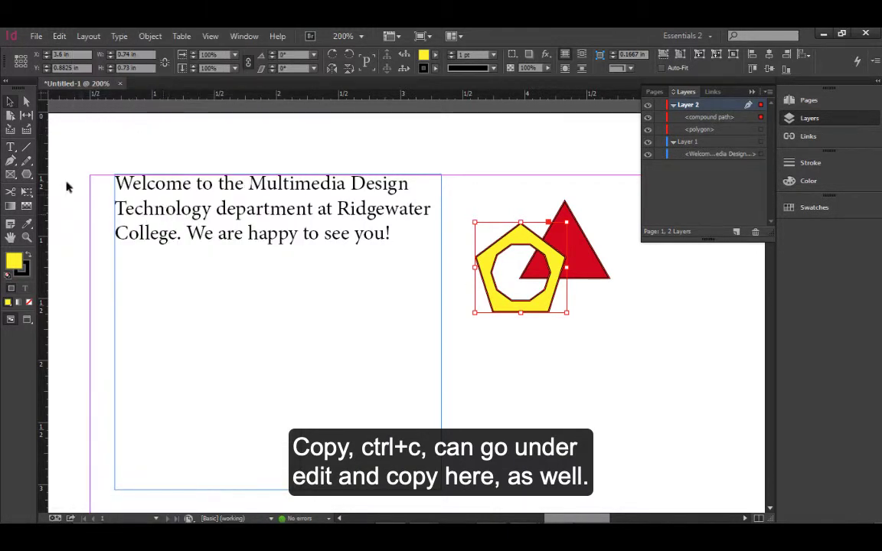
Place the text cursor before "We are happy to see you!" and open the settings for inserting an anchored object there
{"action": "left_click", "coordinate": [10, 147]}
{"action": "left_click", "coordinate": [188, 233]}
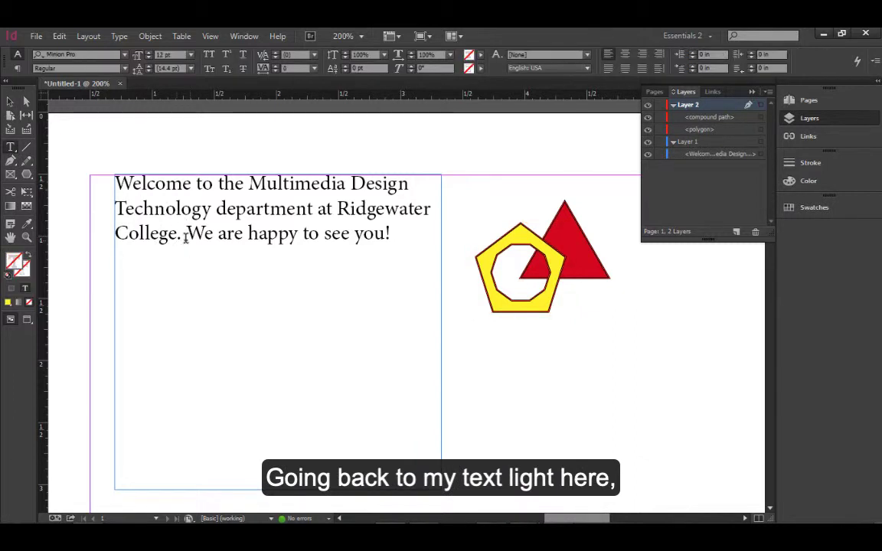
{"action": "left_click", "coordinate": [151, 38]}
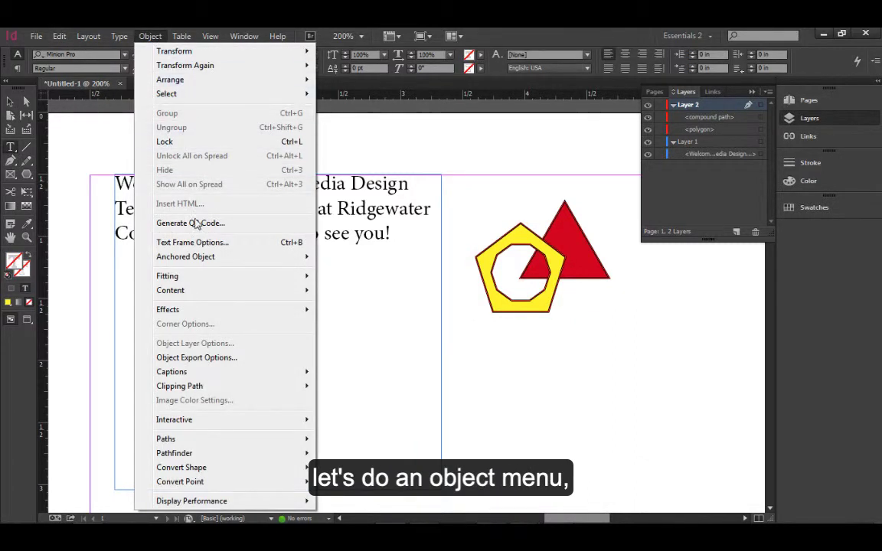
{"action": "mouse_move", "coordinate": [228, 263]}
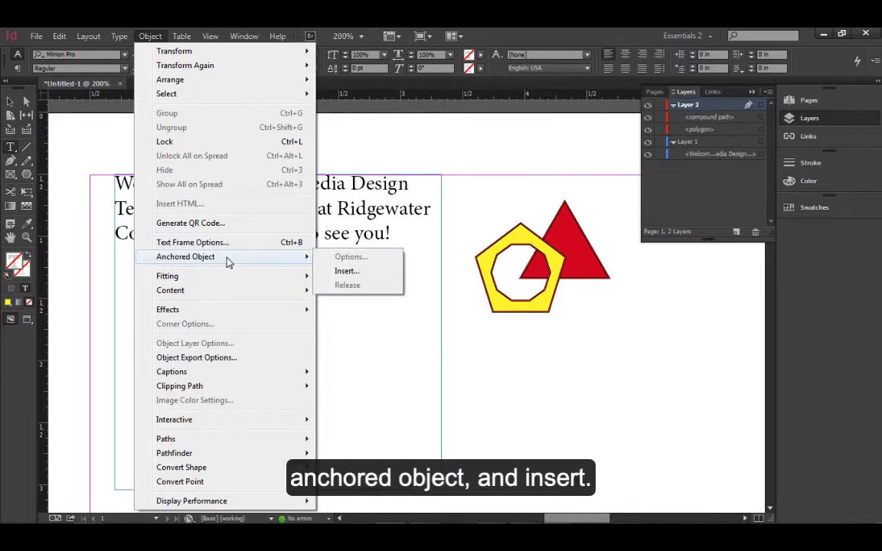
{"action": "left_click", "coordinate": [336, 274]}
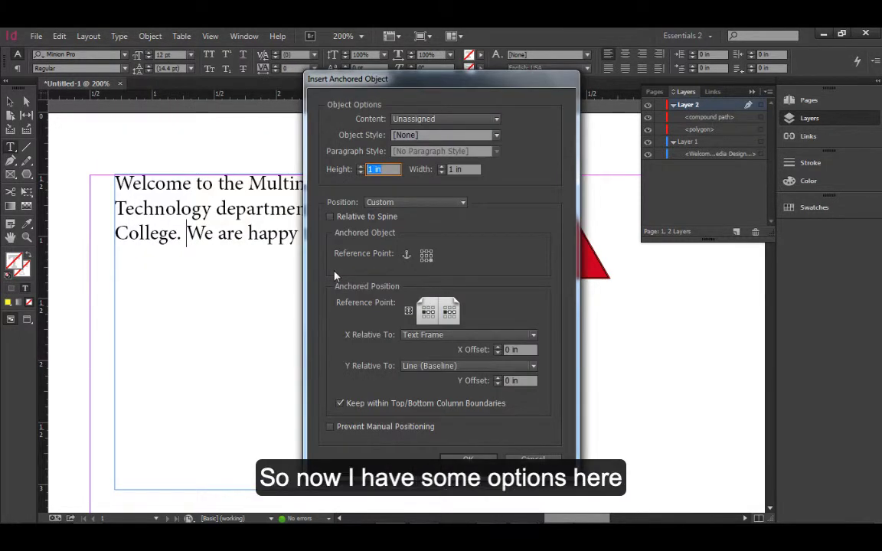
{"action": "left_click", "coordinate": [495, 121]}
{"action": "left_click", "coordinate": [495, 121]}
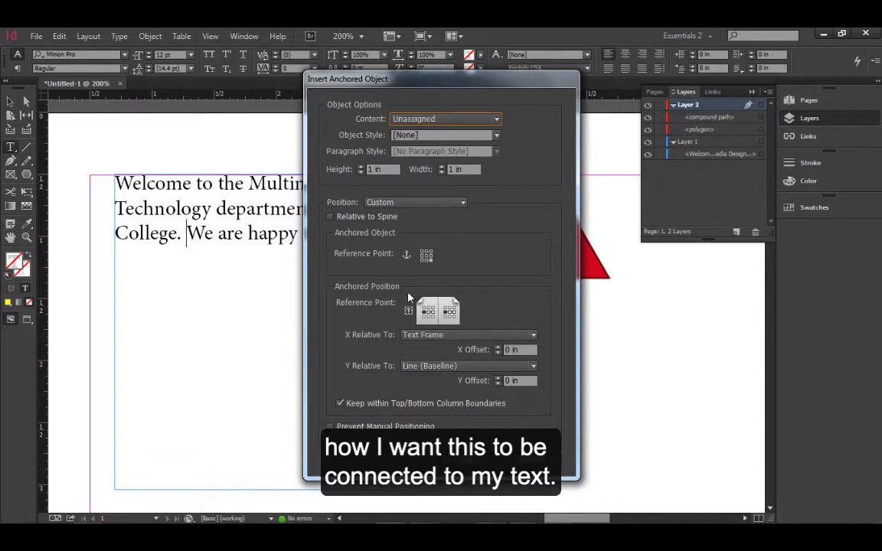
Insert an unassigned 1 in by 1 in anchored frame with the Inline position, and undo the insertion
{"action": "left_click", "coordinate": [461, 203]}
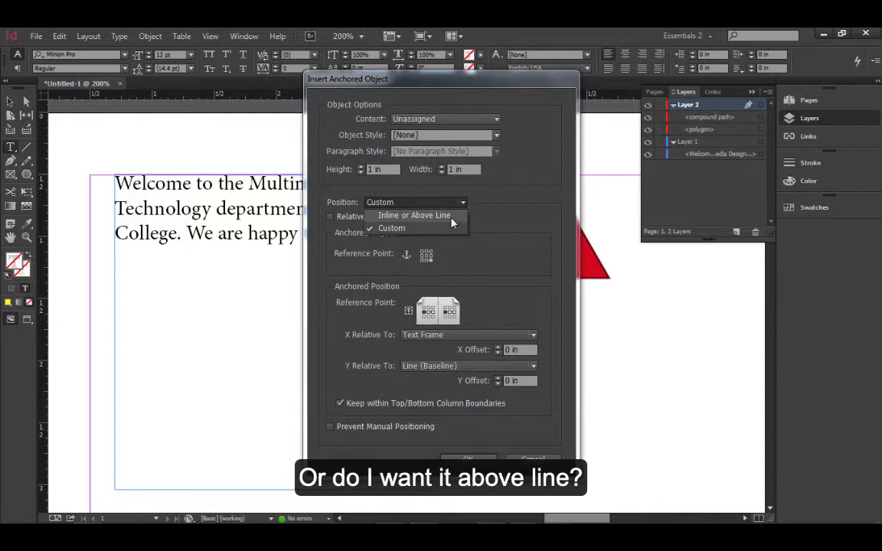
{"action": "left_click", "coordinate": [452, 218]}
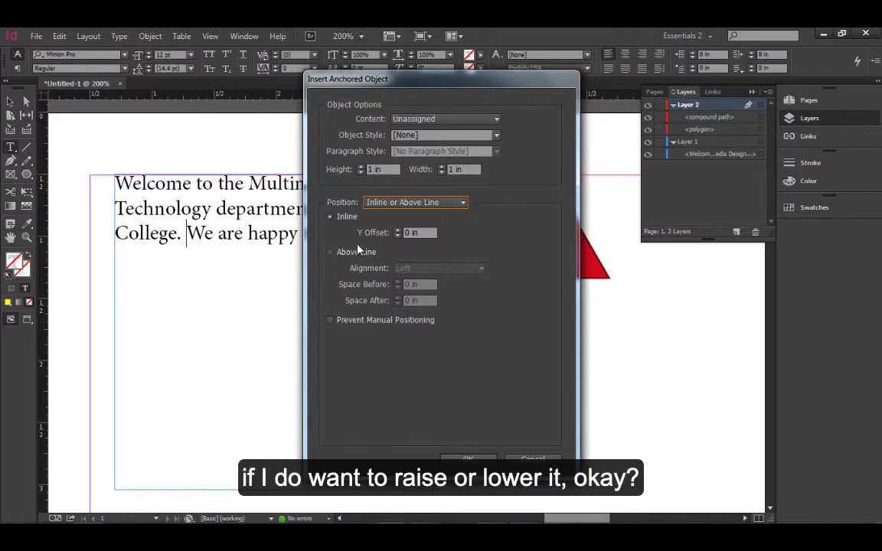
{"action": "left_click", "coordinate": [330, 253]}
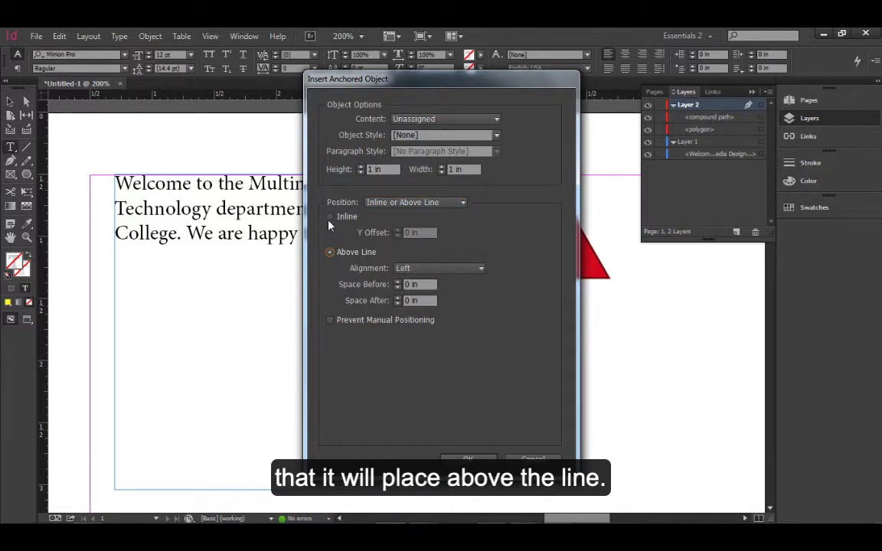
{"action": "left_click", "coordinate": [330, 218]}
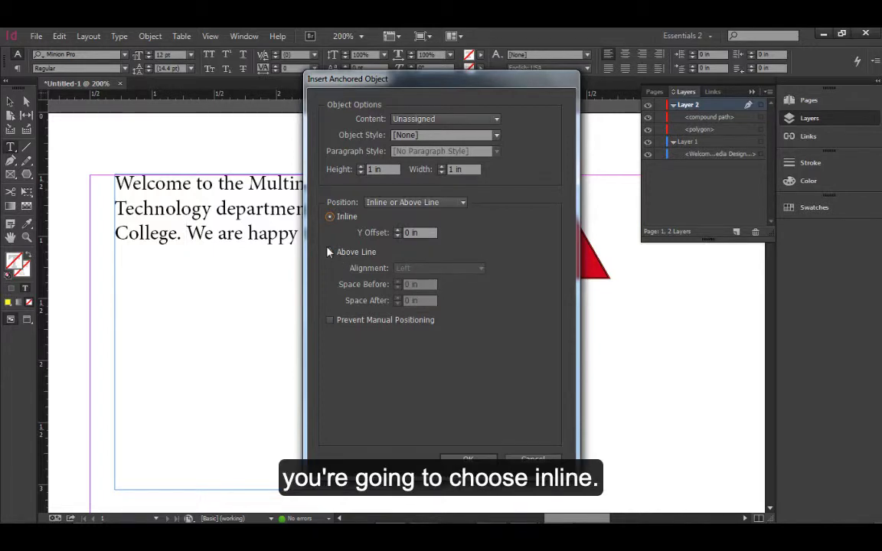
{"action": "left_click", "coordinate": [474, 459]}
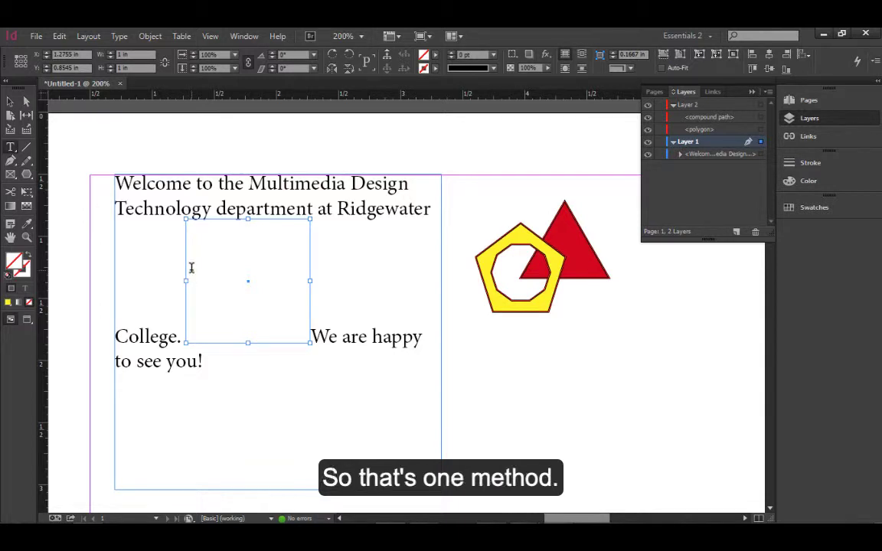
{"action": "key", "text": "ctrl+z"}
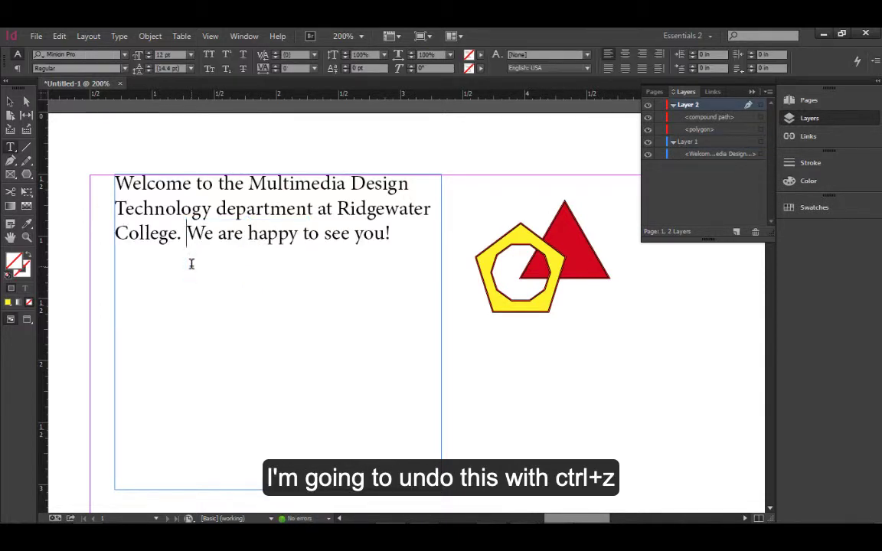
Copy the yellow compound path and paste it into the text before "We are happy to see you!" as an inline anchored object
{"action": "left_click", "coordinate": [9, 101]}
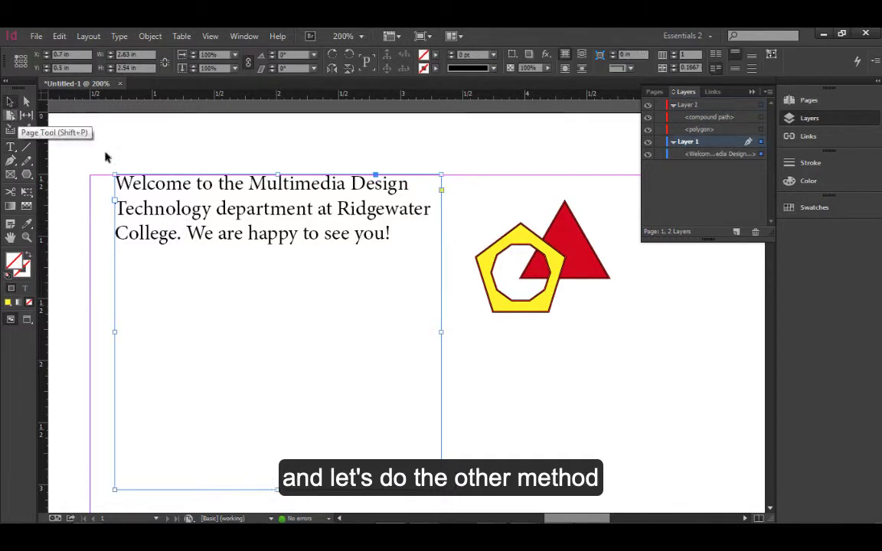
{"action": "left_click", "coordinate": [479, 274]}
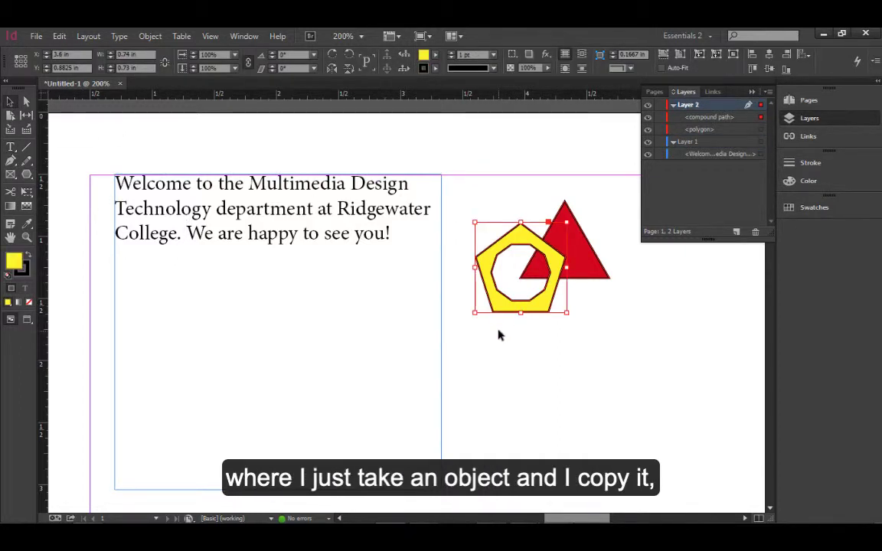
{"action": "left_click", "coordinate": [11, 153]}
{"action": "left_click", "coordinate": [187, 233]}
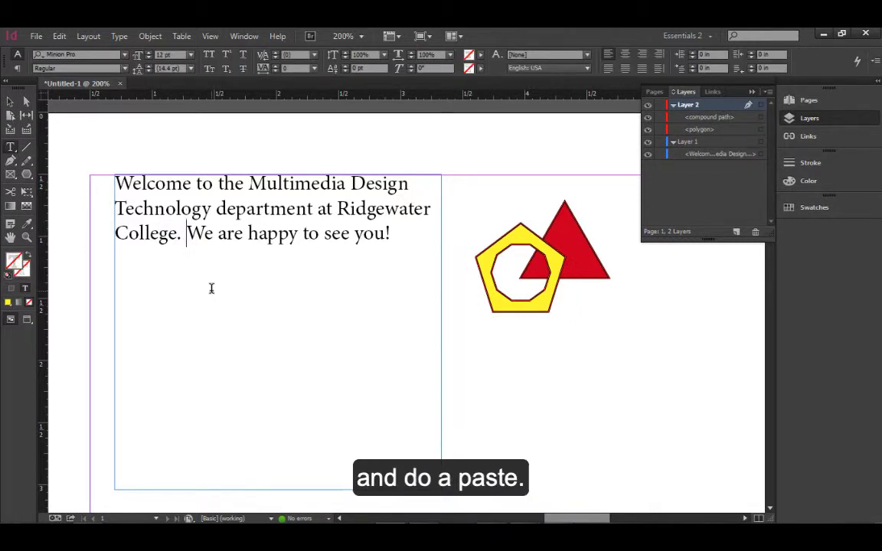
{"action": "key", "text": "ctrl+v"}
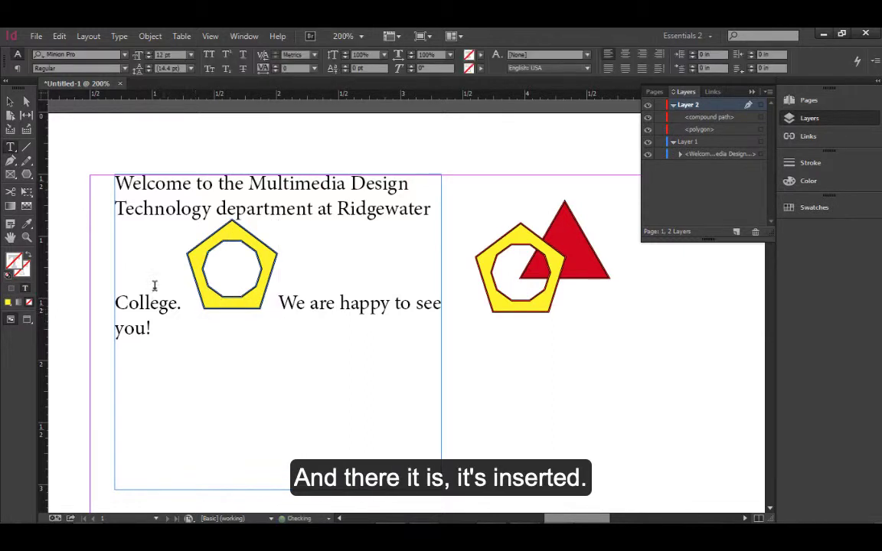
Test how the anchored object follows the text by adding three paragraph breaks before "Multimedia" and deleting them again
{"action": "left_click", "coordinate": [248, 184]}
{"action": "key", "text": "Return"}
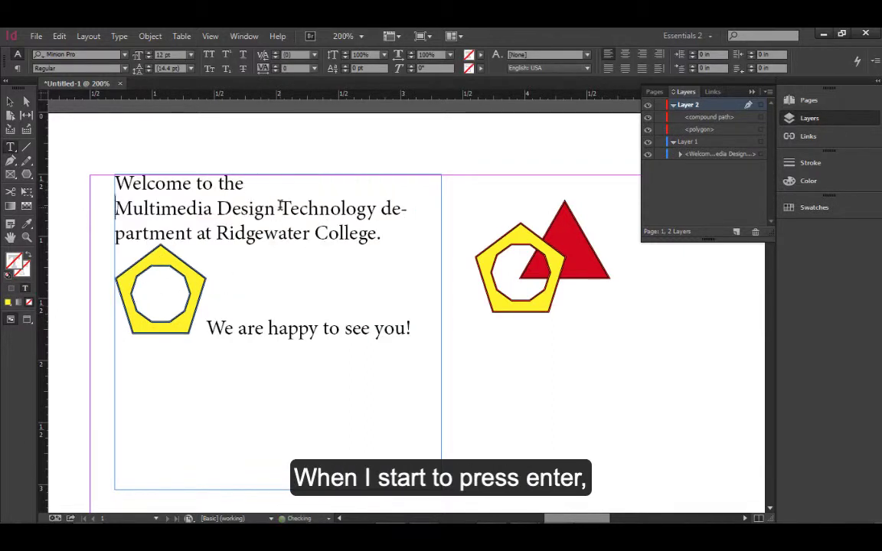
{"action": "key", "text": "Return"}
{"action": "key", "text": "Return"}
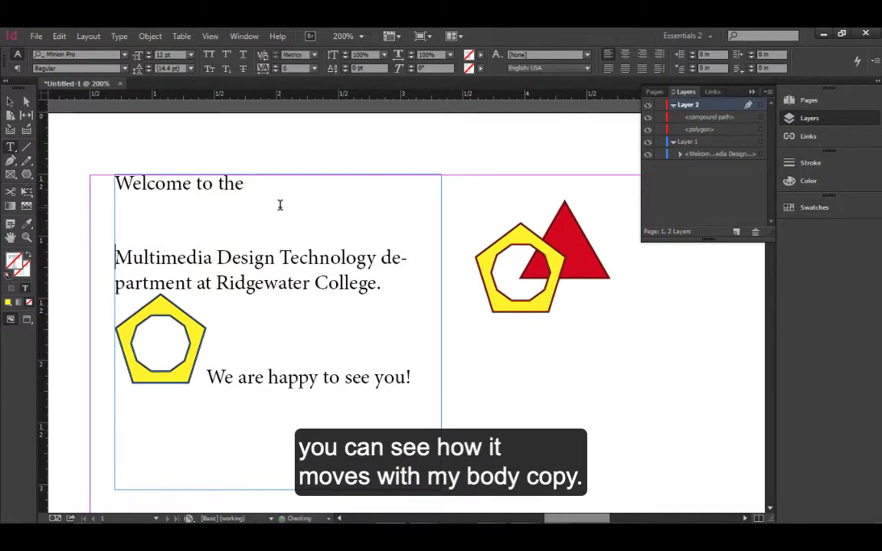
{"action": "key", "text": "BackSpace"}
{"action": "key", "text": "BackSpace"}
{"action": "key", "text": "BackSpace"}
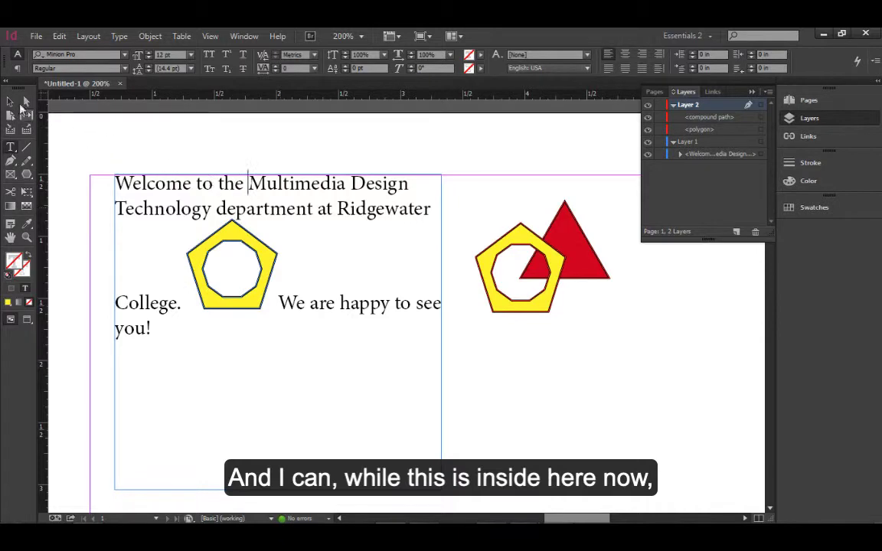
Set the inline Y offset of the anchored yellow pentagon in the text to -0.3125 in
{"action": "left_click", "coordinate": [10, 100]}
{"action": "left_click", "coordinate": [256, 307]}
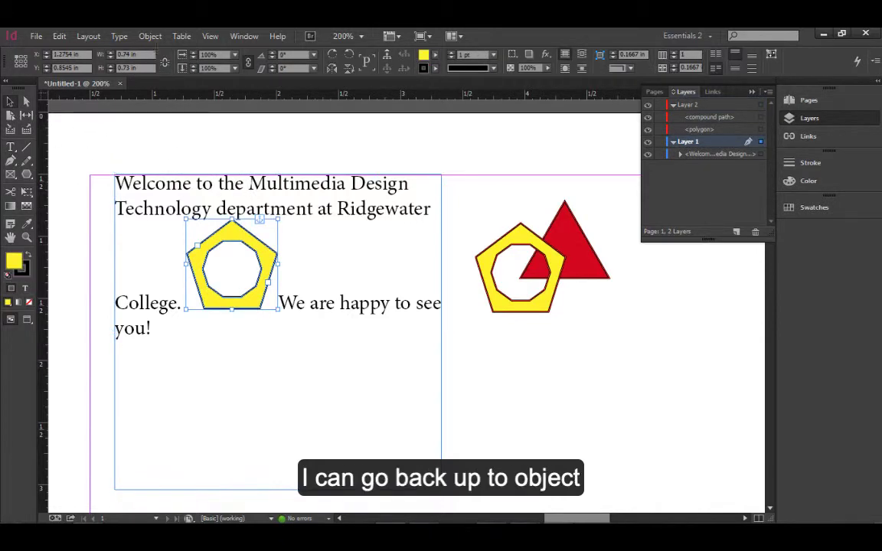
{"action": "left_click", "coordinate": [153, 36]}
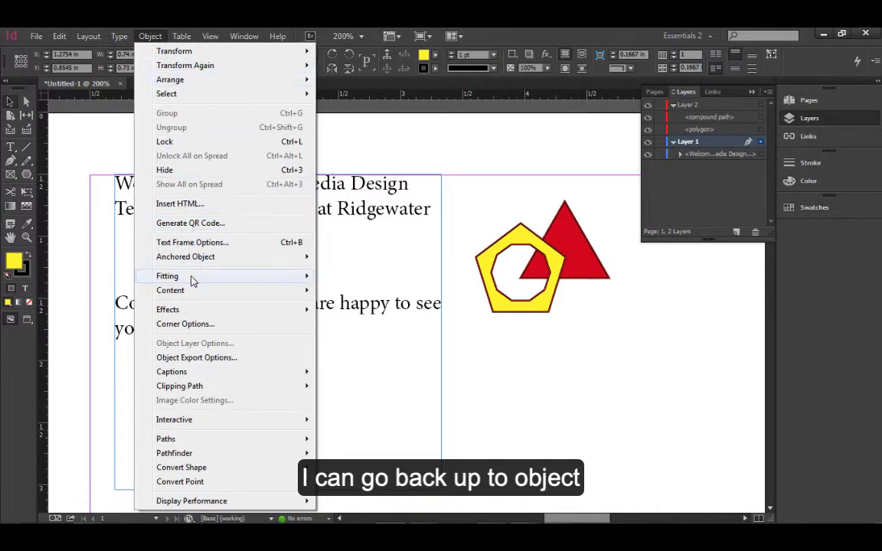
{"action": "mouse_move", "coordinate": [208, 262]}
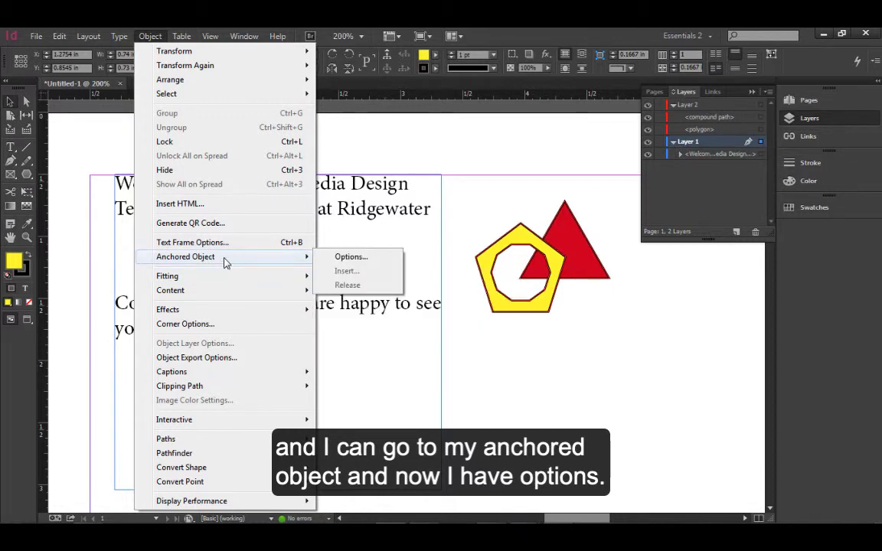
{"action": "left_click", "coordinate": [382, 264]}
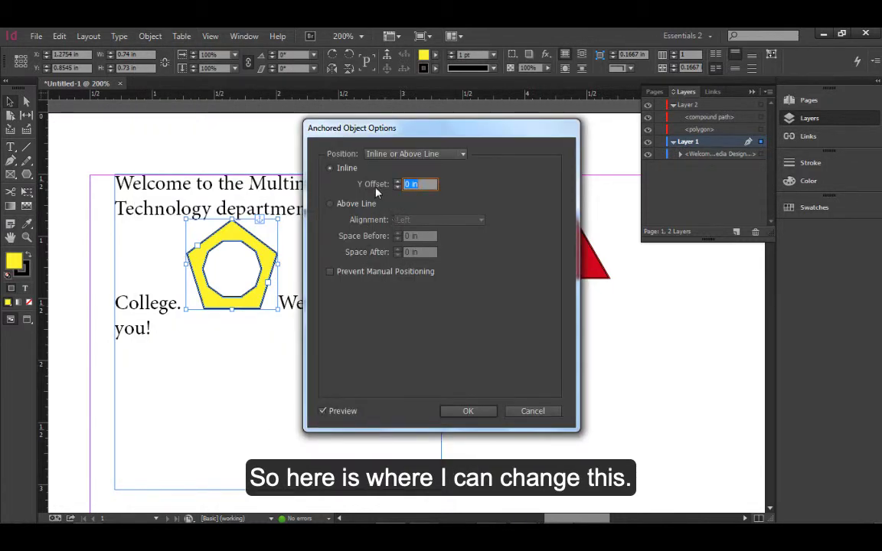
{"action": "left_click", "coordinate": [398, 187]}
{"action": "left_click", "coordinate": [397, 187]}
{"action": "left_click", "coordinate": [398, 187]}
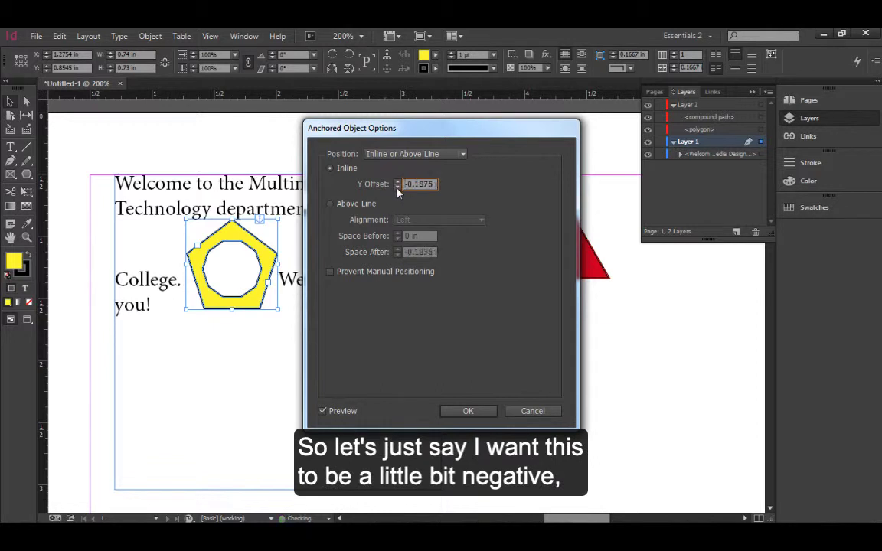
{"action": "left_click", "coordinate": [397, 187]}
{"action": "left_click", "coordinate": [398, 187]}
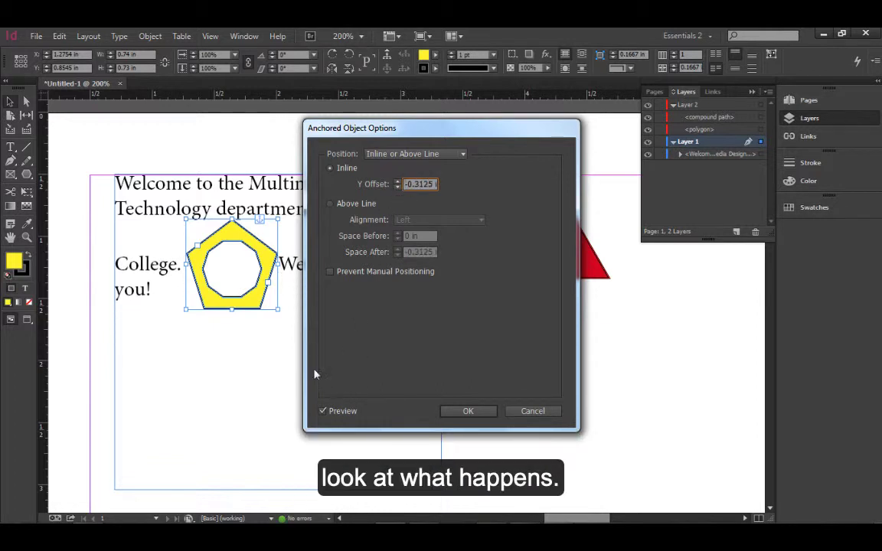
{"action": "left_click", "coordinate": [465, 412]}
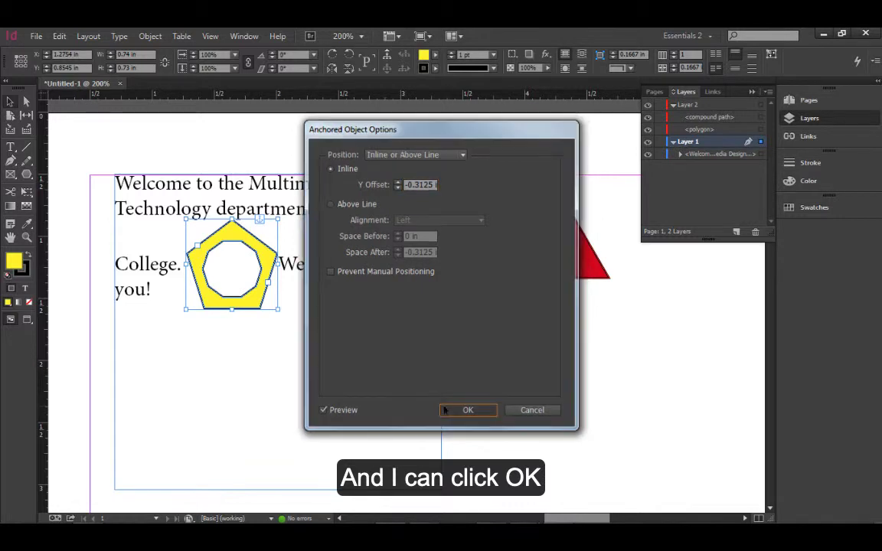
Scale the anchored pentagon in the text down proportionally to about 0.32 in wide and 0.31 in high
{"action": "left_click_drag", "start_coordinate": [275, 308], "coordinate": [245, 278]}
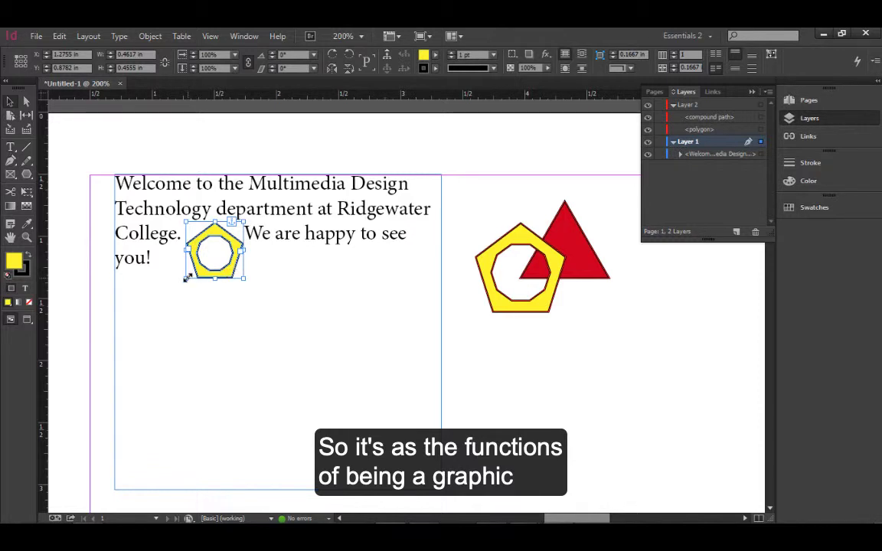
{"action": "left_click_drag", "start_coordinate": [187, 278], "coordinate": [200, 270]}
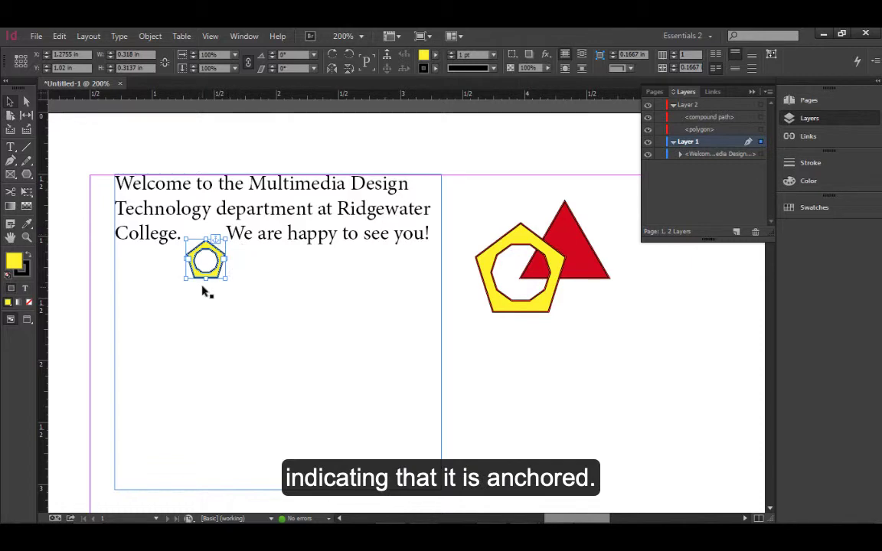
Set the anchored pentagon's inline Y offset to 0 in so it sits on the text baseline
{"action": "left_click", "coordinate": [153, 37]}
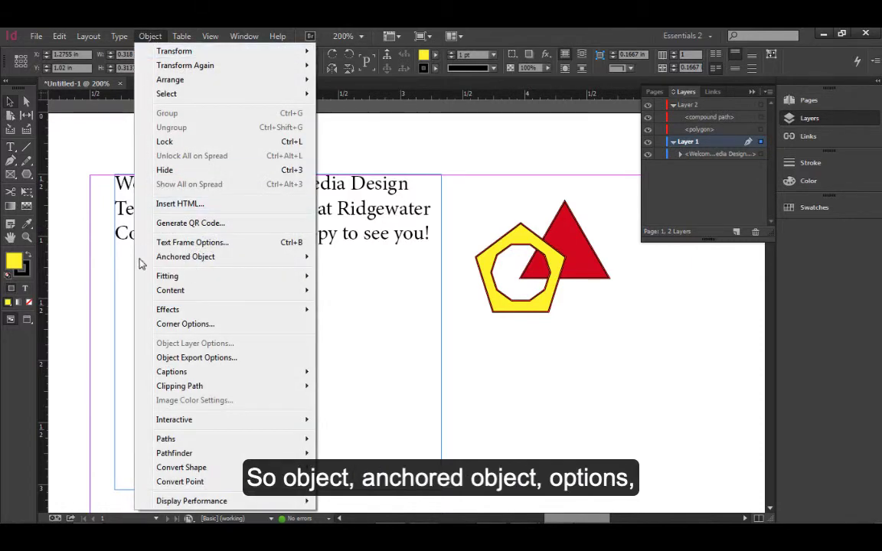
{"action": "mouse_move", "coordinate": [182, 262]}
{"action": "left_click", "coordinate": [350, 256]}
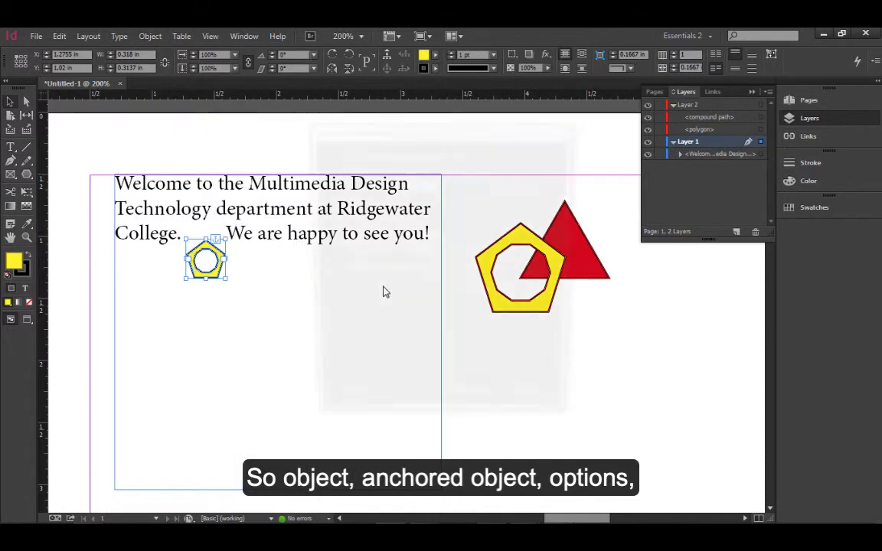
{"action": "left_click", "coordinate": [397, 188]}
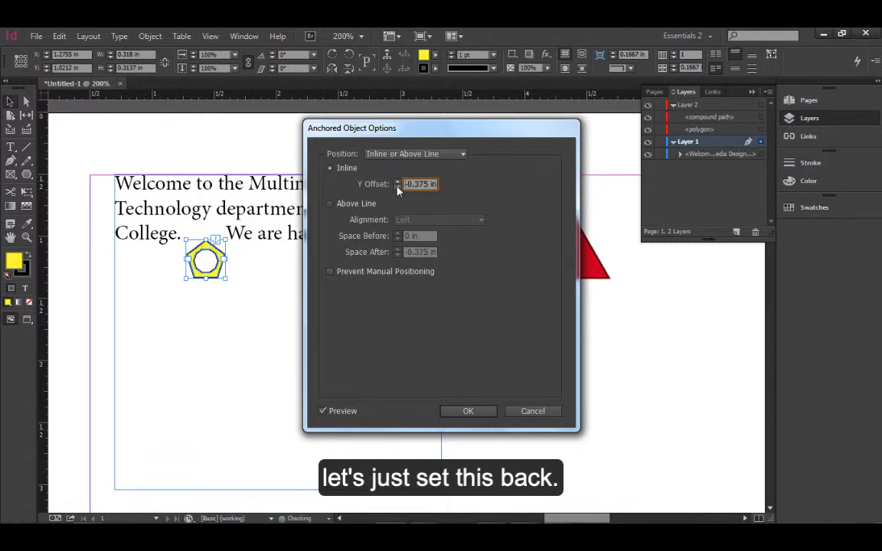
{"action": "left_click", "coordinate": [397, 188]}
{"action": "left_click", "coordinate": [397, 188]}
{"action": "left_click", "coordinate": [397, 188]}
{"action": "left_click", "coordinate": [397, 188]}
{"action": "left_click", "coordinate": [397, 188]}
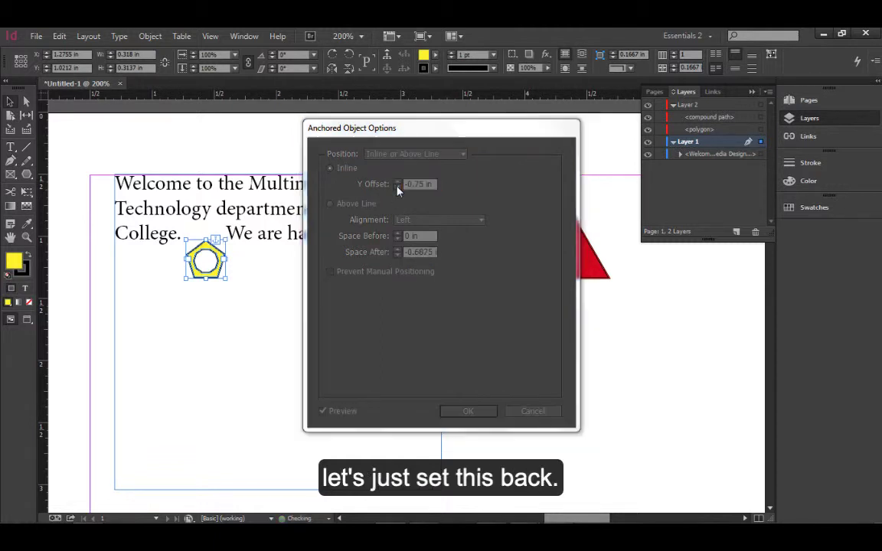
{"action": "left_click", "coordinate": [556, 301]}
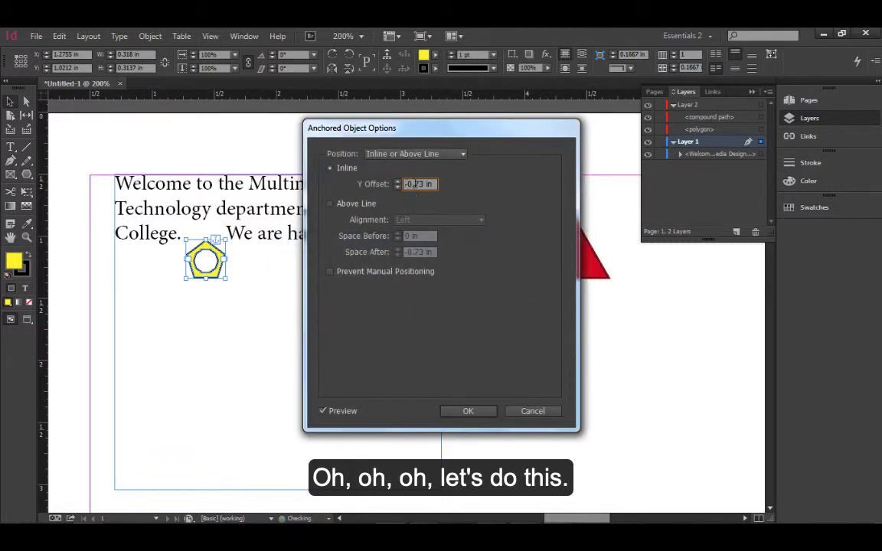
{"action": "left_click_drag", "start_coordinate": [428, 185], "coordinate": [331, 150]}
{"action": "type", "text": "0"}
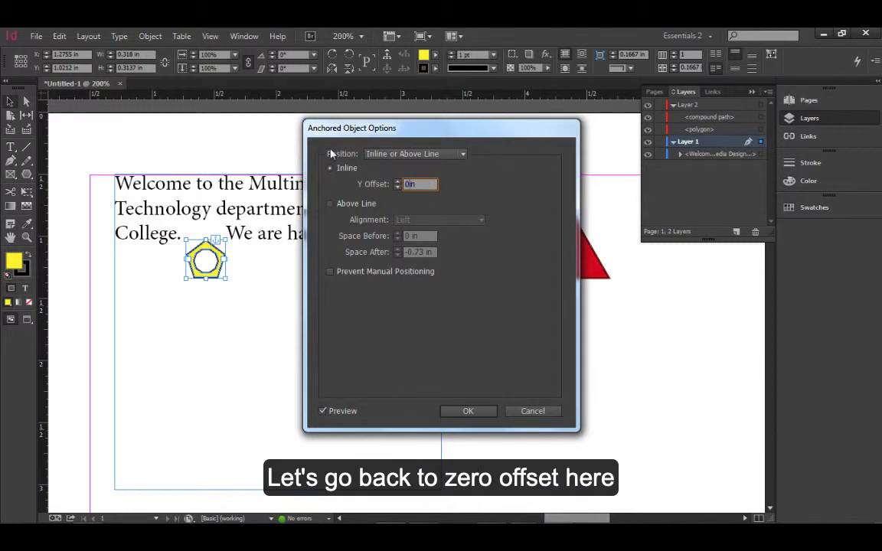
{"action": "key", "text": "Tab"}
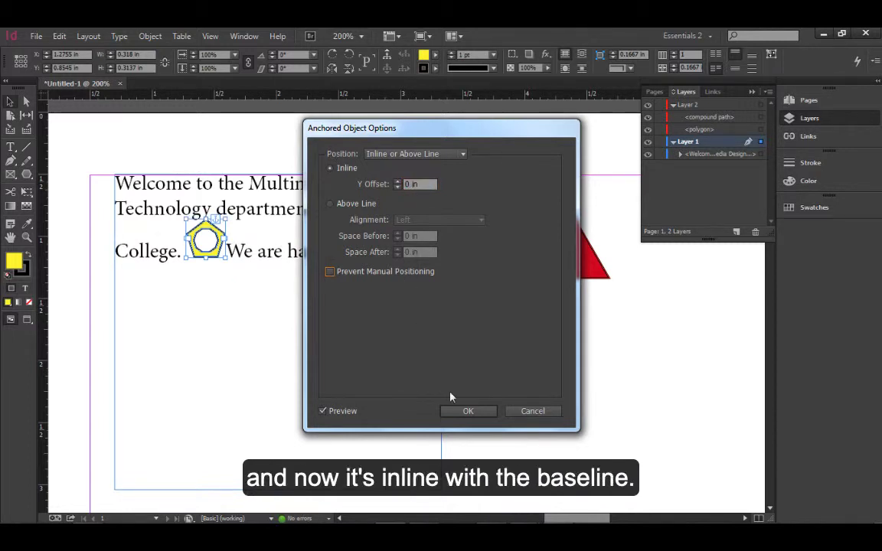
{"action": "key", "text": "Return"}
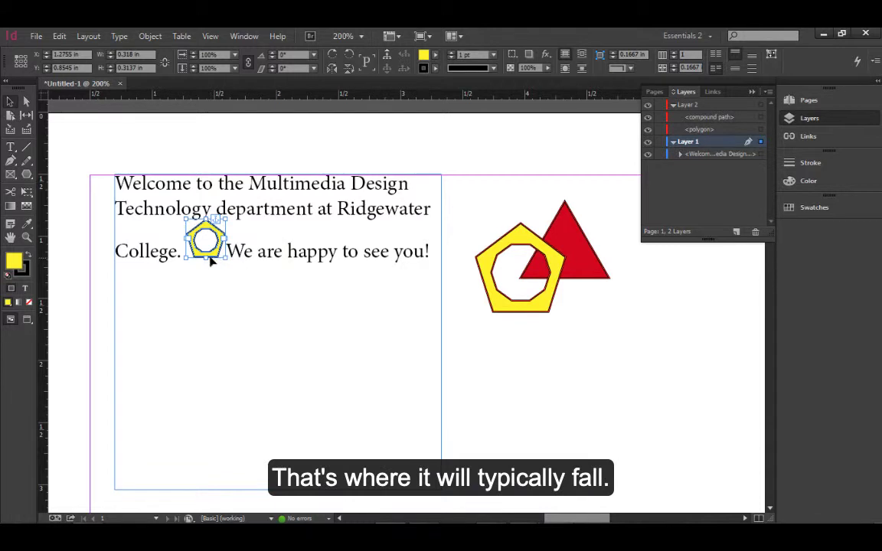
Move the large yellow compound path overlapping the triangle slightly down and left, to about X 3.52 in, Y 0.96 in
{"action": "left_click", "coordinate": [470, 365]}
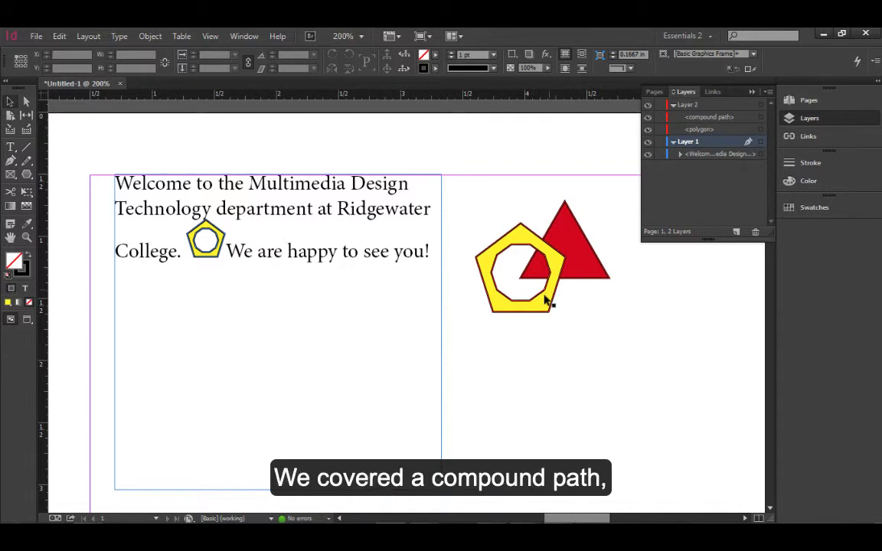
{"action": "mouse_move", "coordinate": [541, 305]}
{"action": "left_mouse_down"}
{"action": "mouse_move", "coordinate": [532, 334]}
{"action": "mouse_move", "coordinate": [527, 329]}
{"action": "mouse_move", "coordinate": [534, 340]}
{"action": "mouse_move", "coordinate": [525, 287]}
{"action": "mouse_move", "coordinate": [533, 318]}
{"action": "left_mouse_up"}
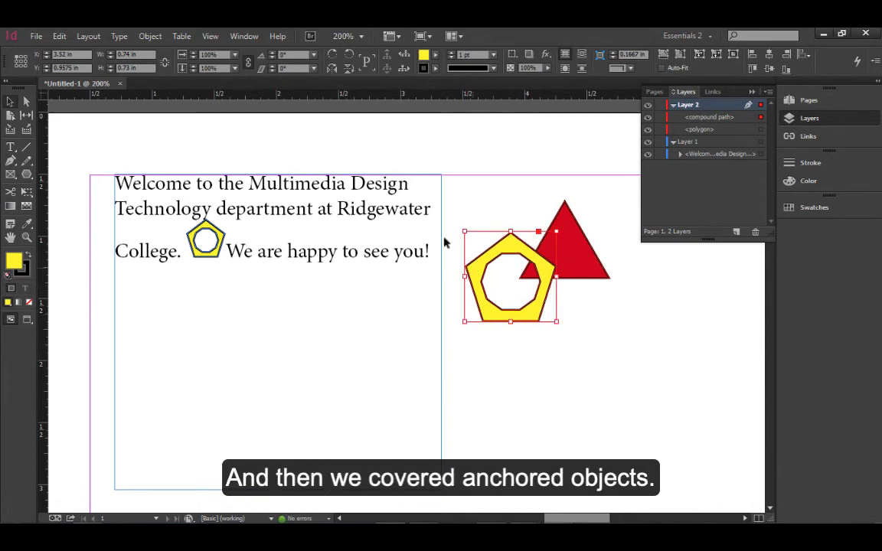